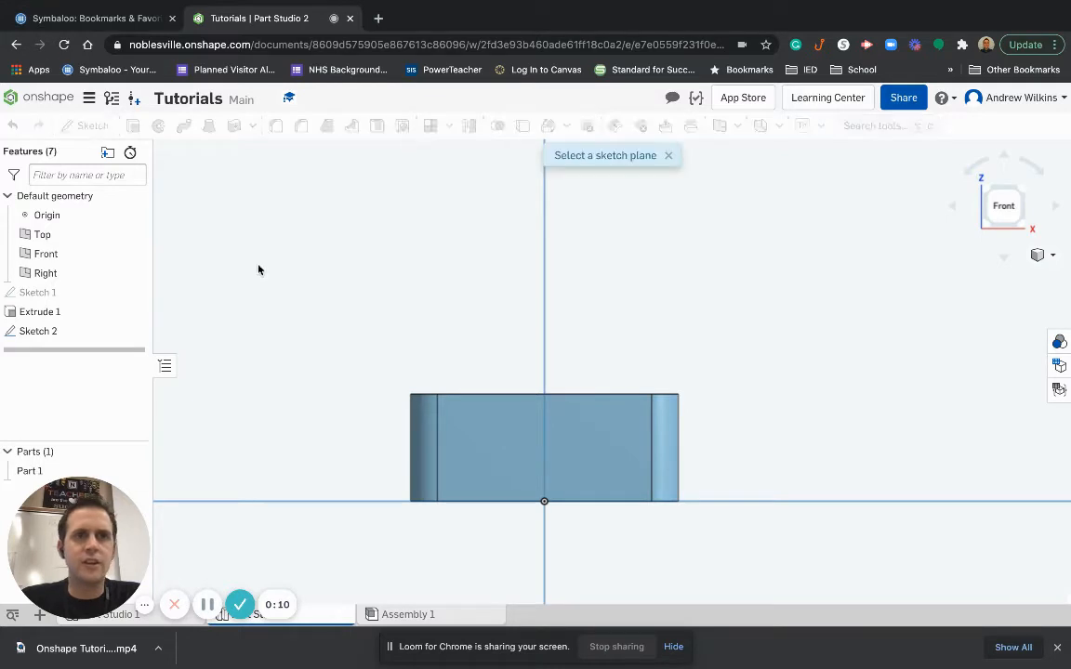
Start a new sketch on the Front plane and view it normal to the sketch plane.
right_click_drag(782, 306, 749, 316)
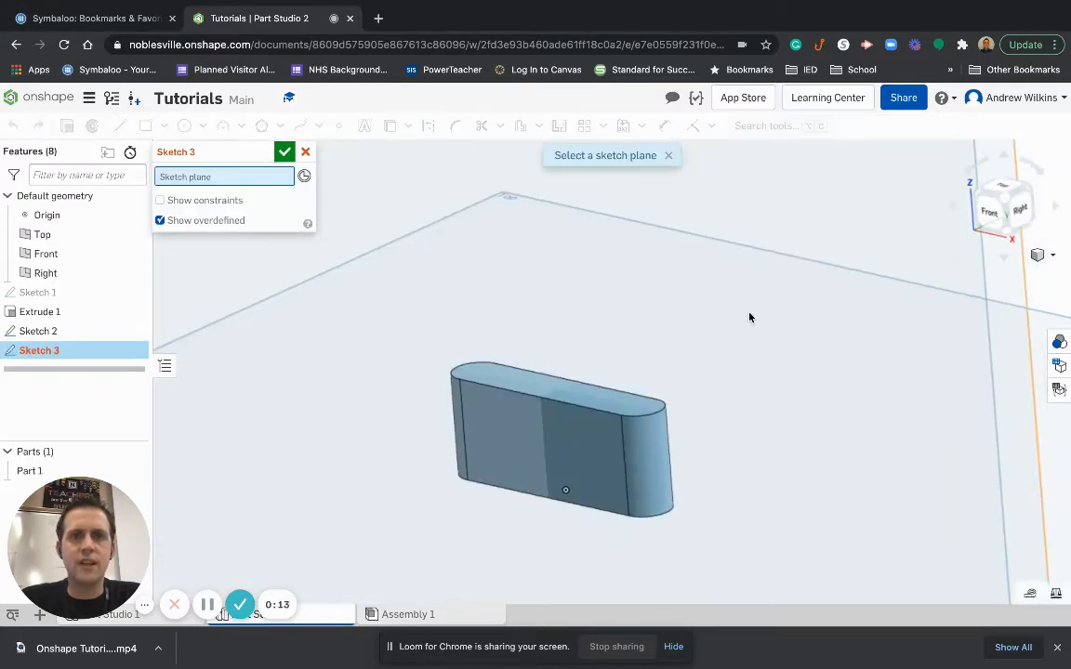
middle_click_drag(749, 316, 757, 358)
scroll(757, 358, "up", 5)
scroll(757, 358, "down", 10)
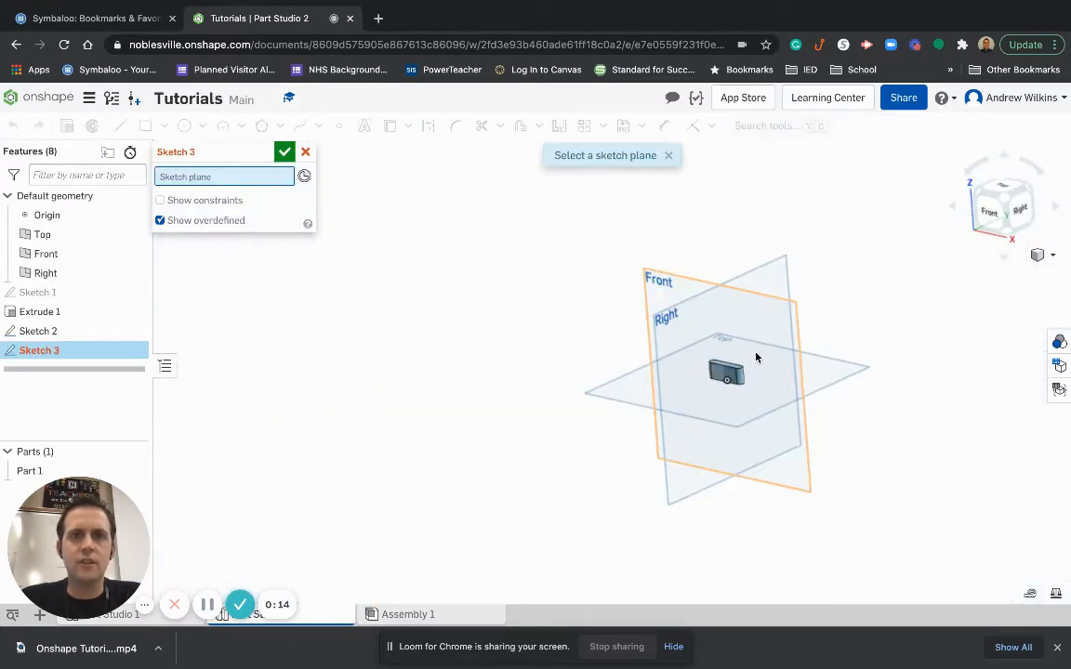
left_click(666, 289)
right_click(667, 290)
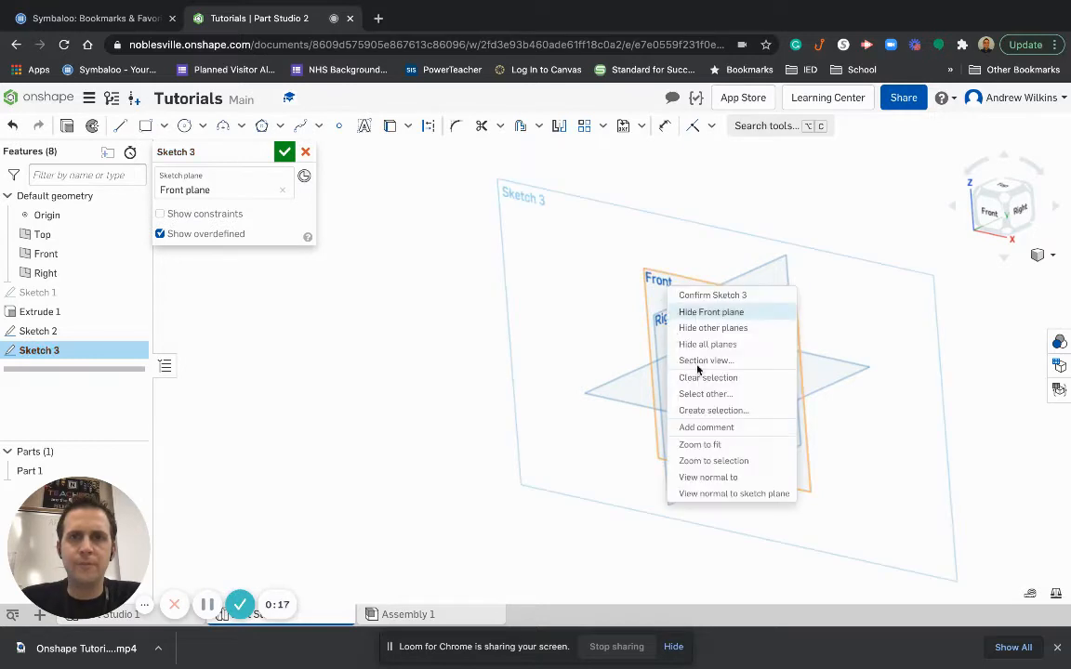
left_click(730, 493)
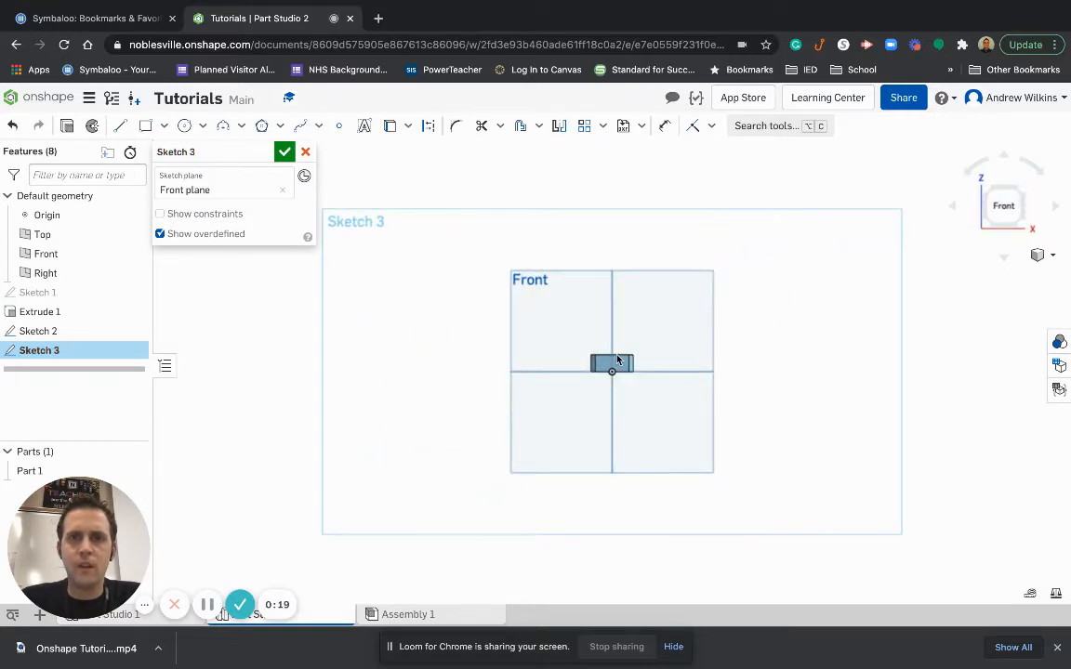
scroll(613, 362, "down", 5)
scroll(614, 363, "up", 10)
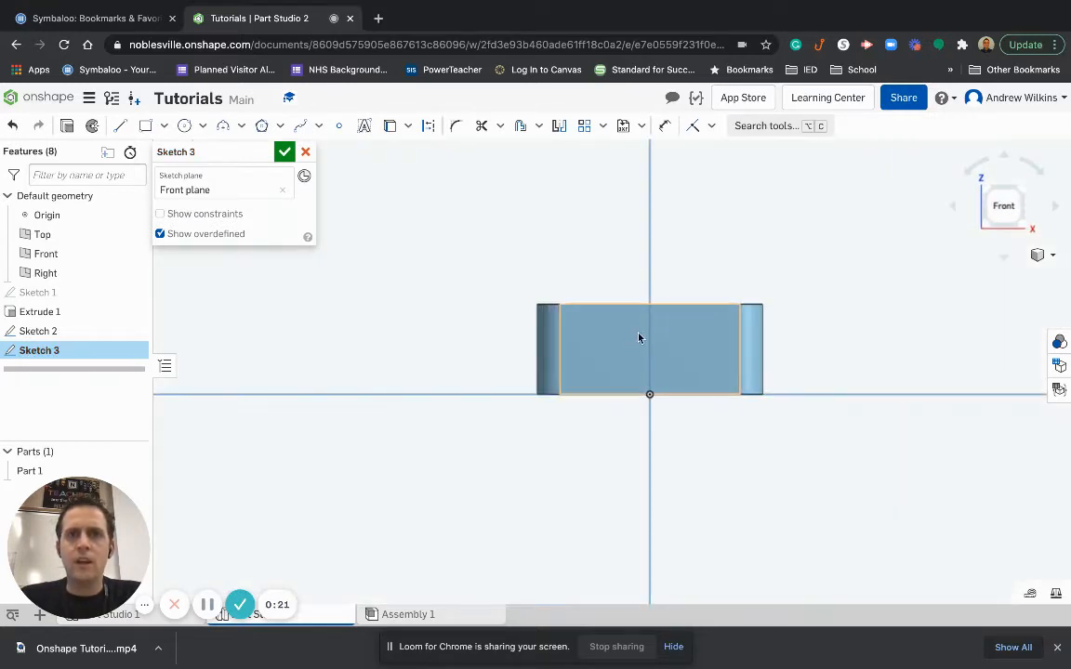
mouse_move(718, 314)
middle_mouse_down()
mouse_move(626, 473)
mouse_move(636, 400)
middle_mouse_up()
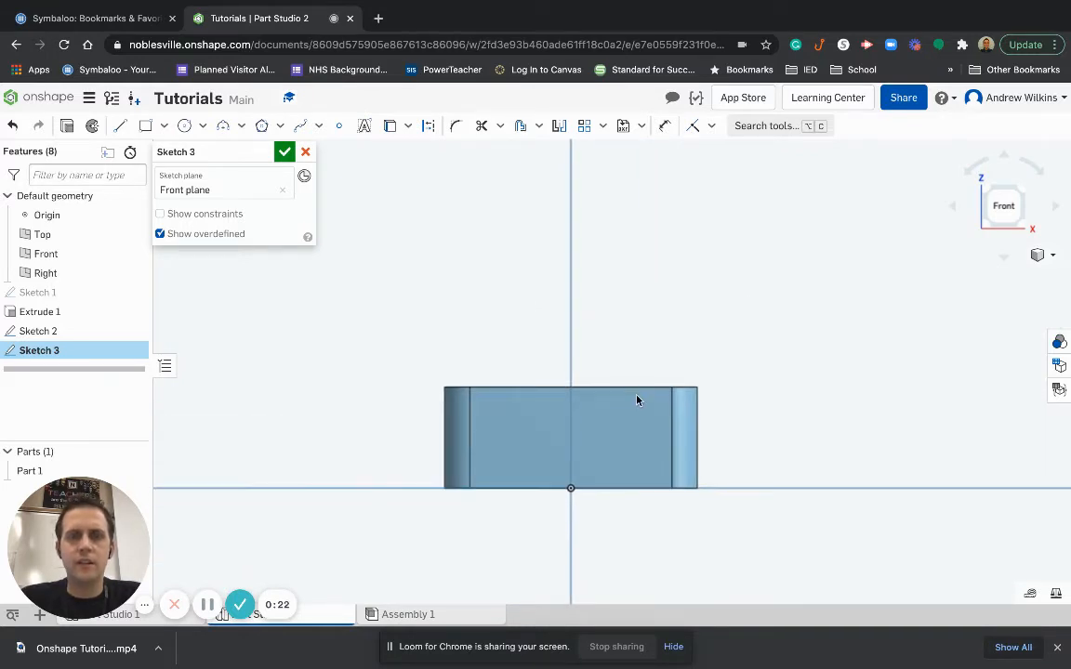
scroll(636, 400, "up", 2)
scroll(637, 399, "up", 2)
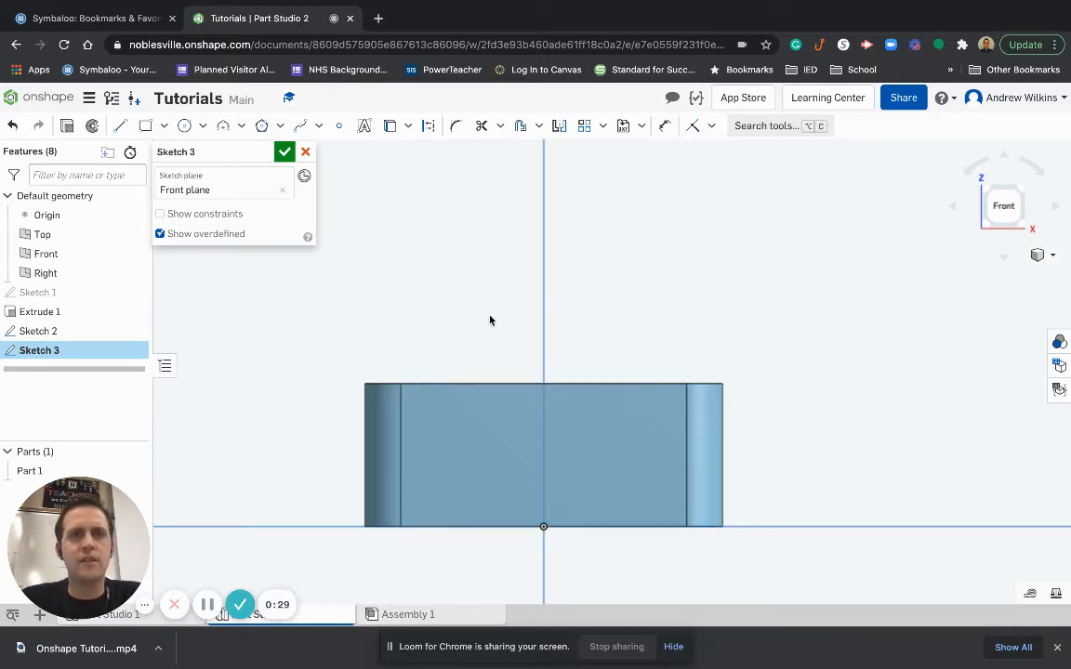
Project the upper front edge of the block into the sketch with the Use tool.
left_click(392, 129)
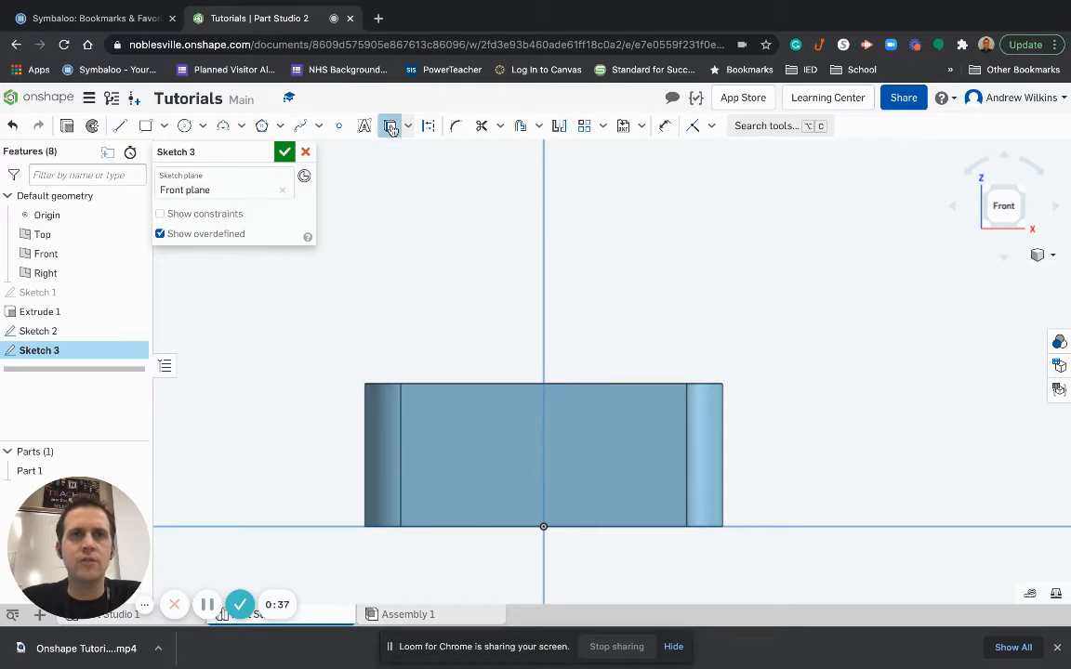
left_click(441, 384)
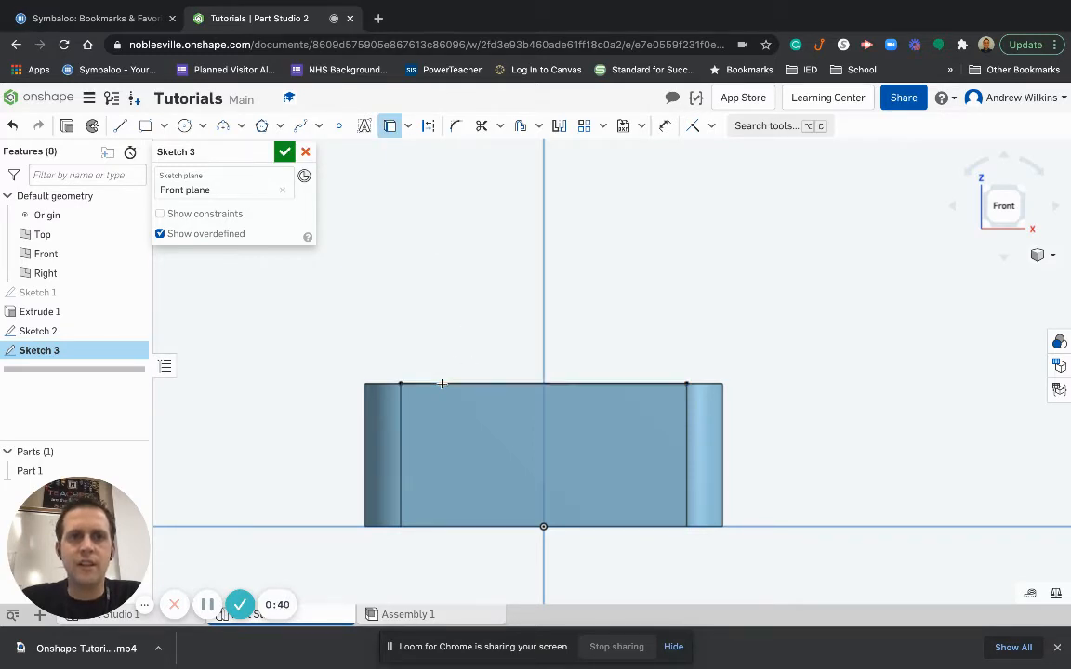
right_click(130, 312)
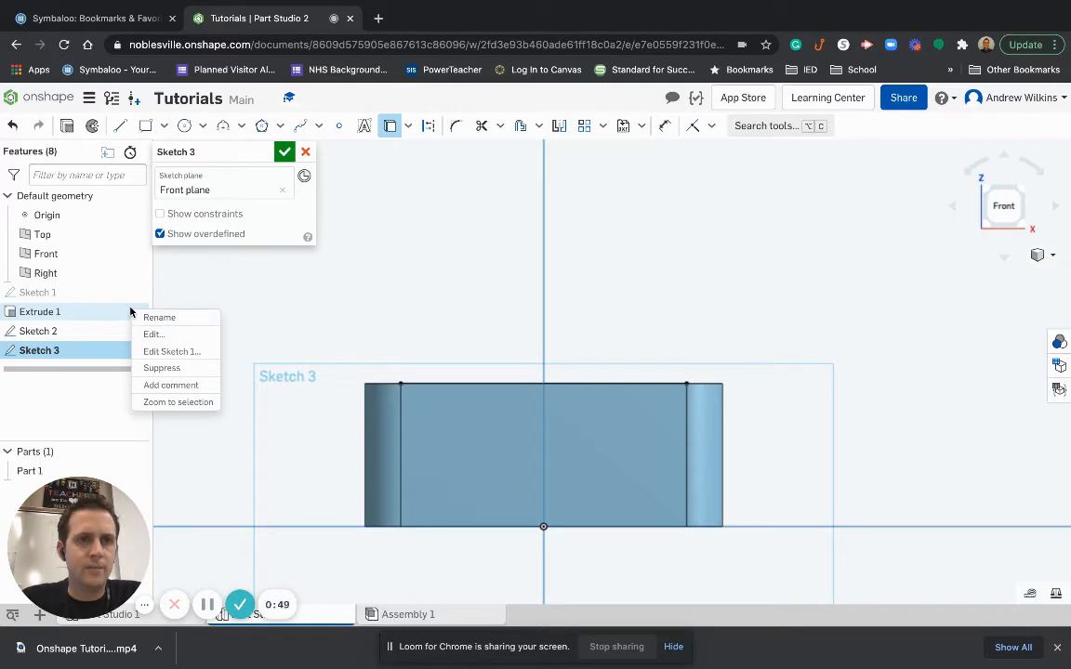
left_click(104, 314)
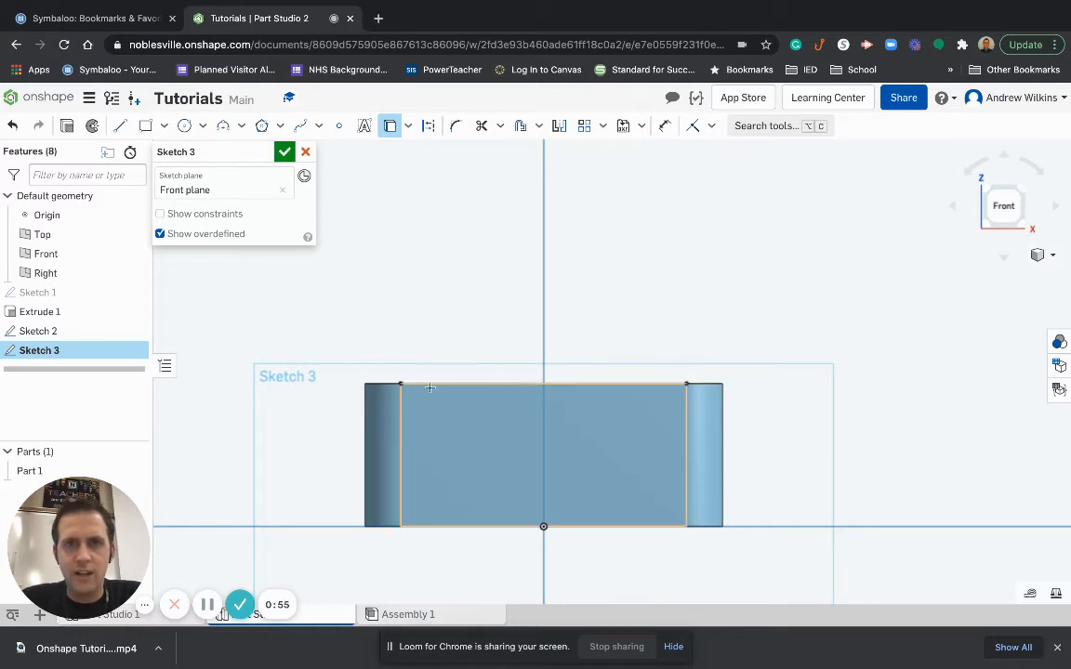
Sketch a vertical line about 0.353 long upward from the block's upper edge, left of the origin.
left_click(119, 126)
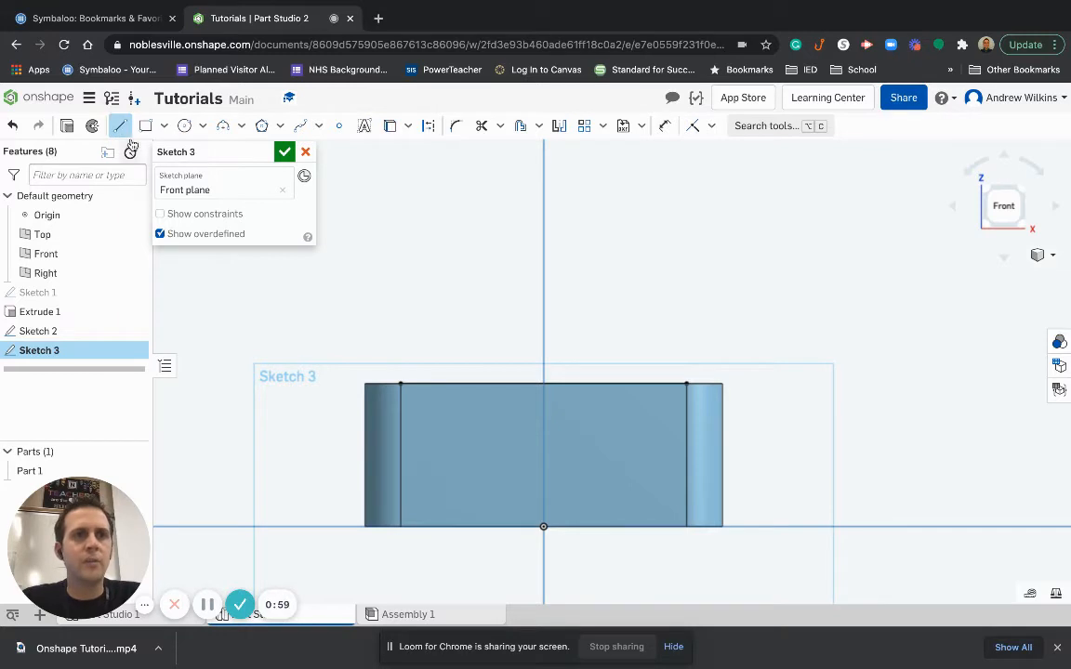
left_click(464, 383)
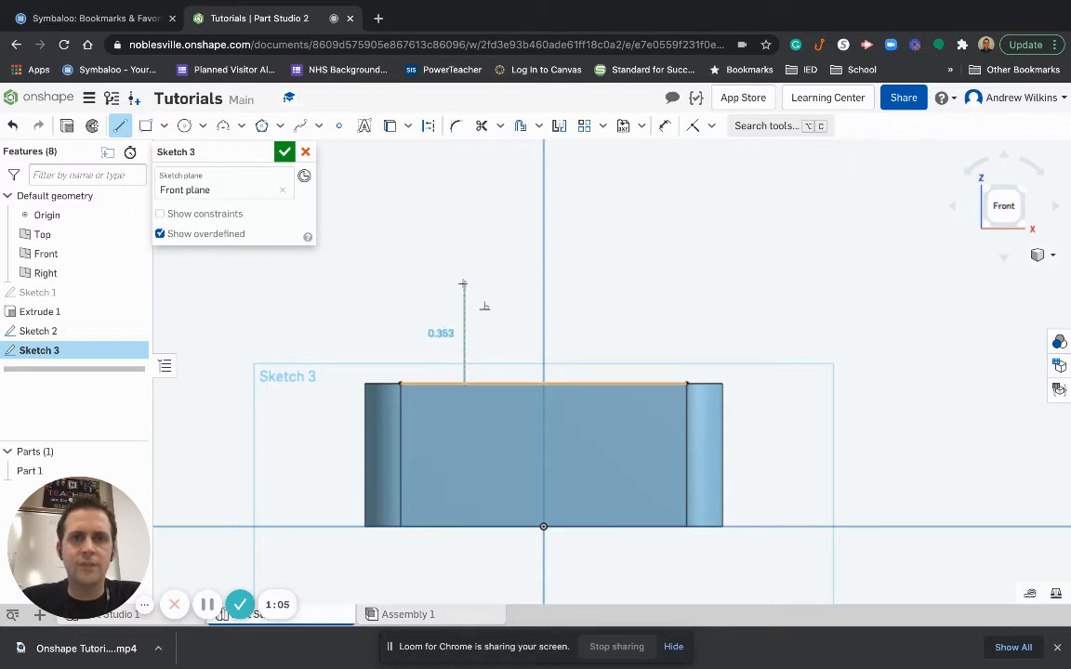
left_click(463, 282)
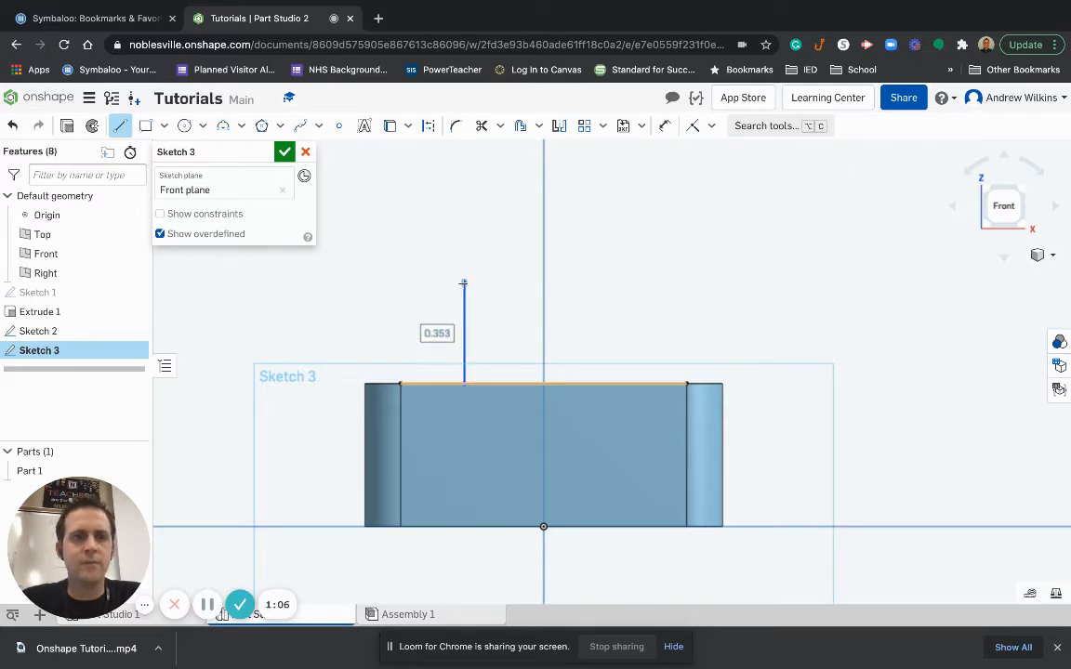
key("Escape")
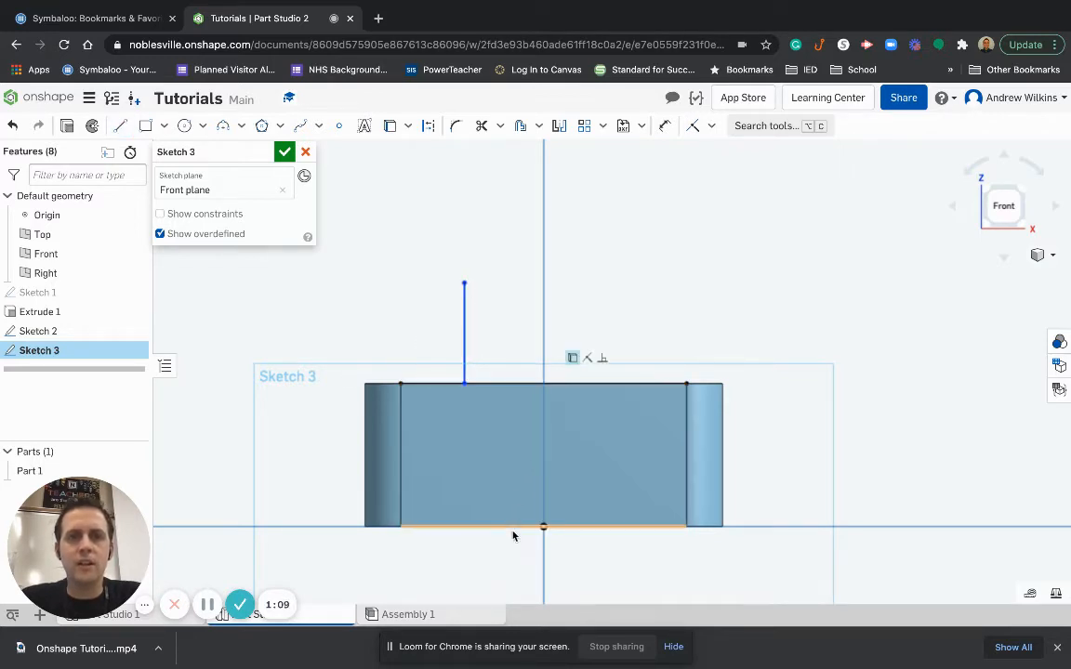
Sketch a second vertical line about 0.347 long upward from the block's upper edge, right of the origin.
key("l")
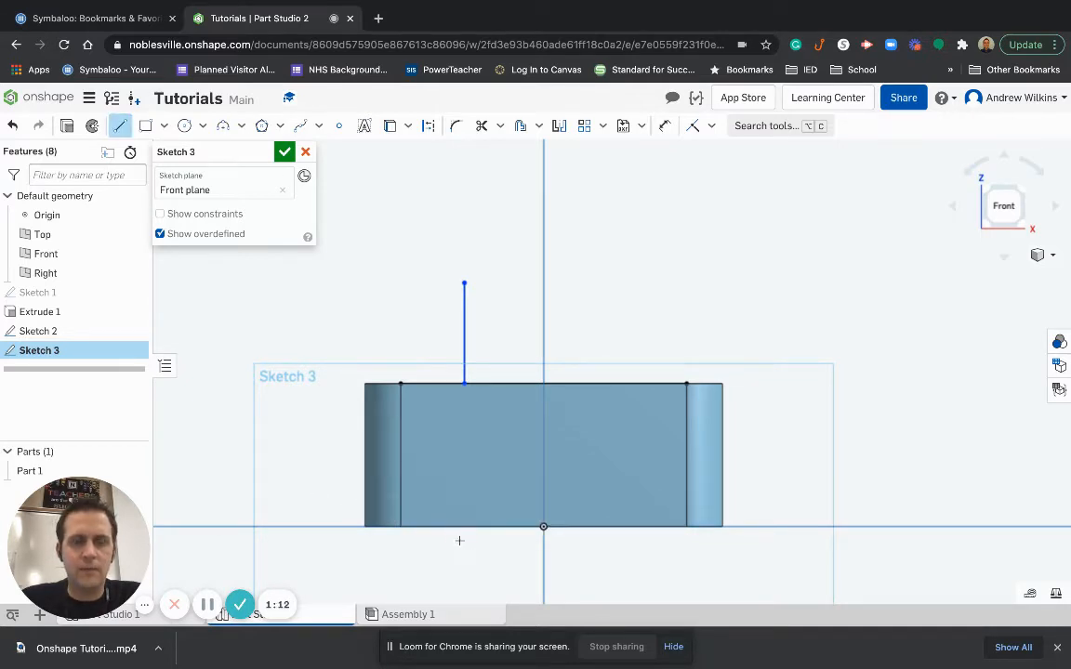
middle_click_drag(460, 540, 474, 421)
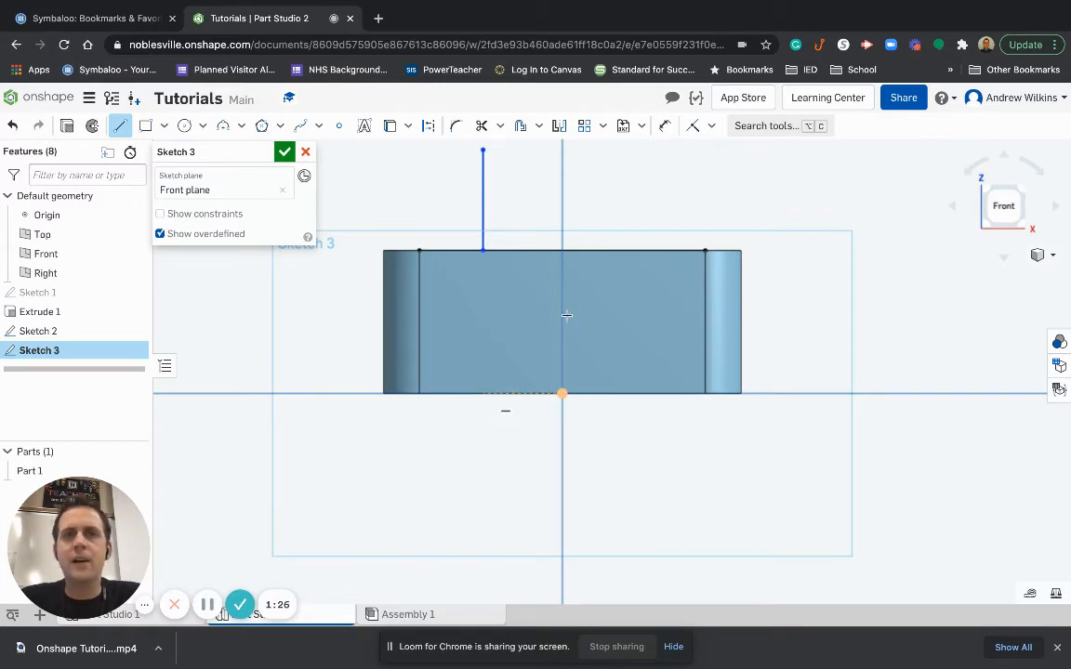
middle_click_drag(551, 338, 486, 445)
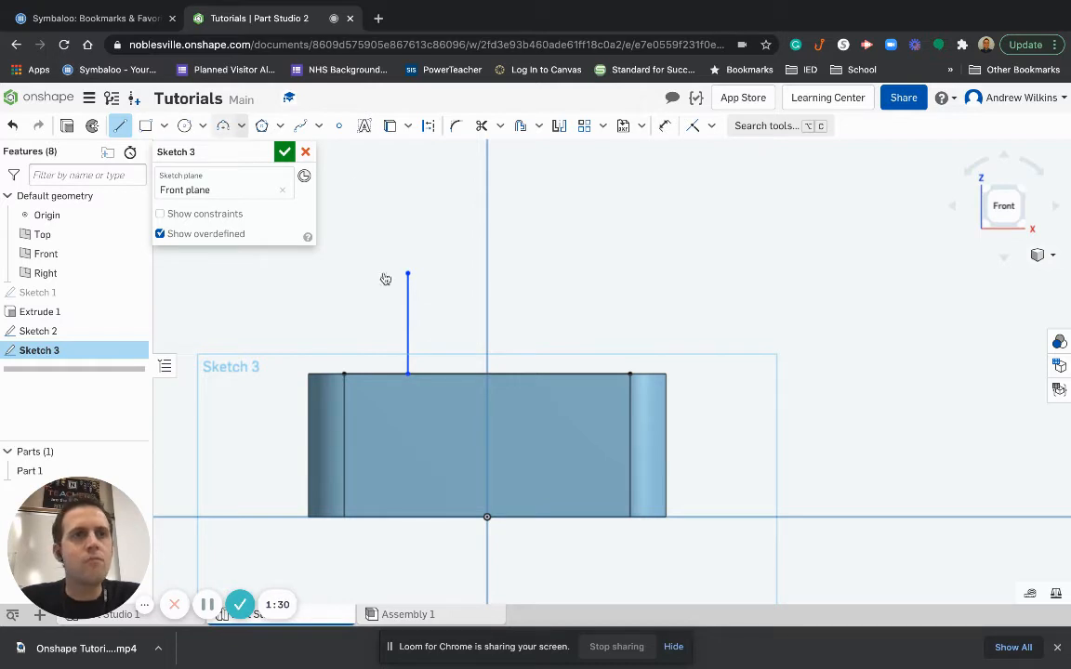
left_click(554, 373)
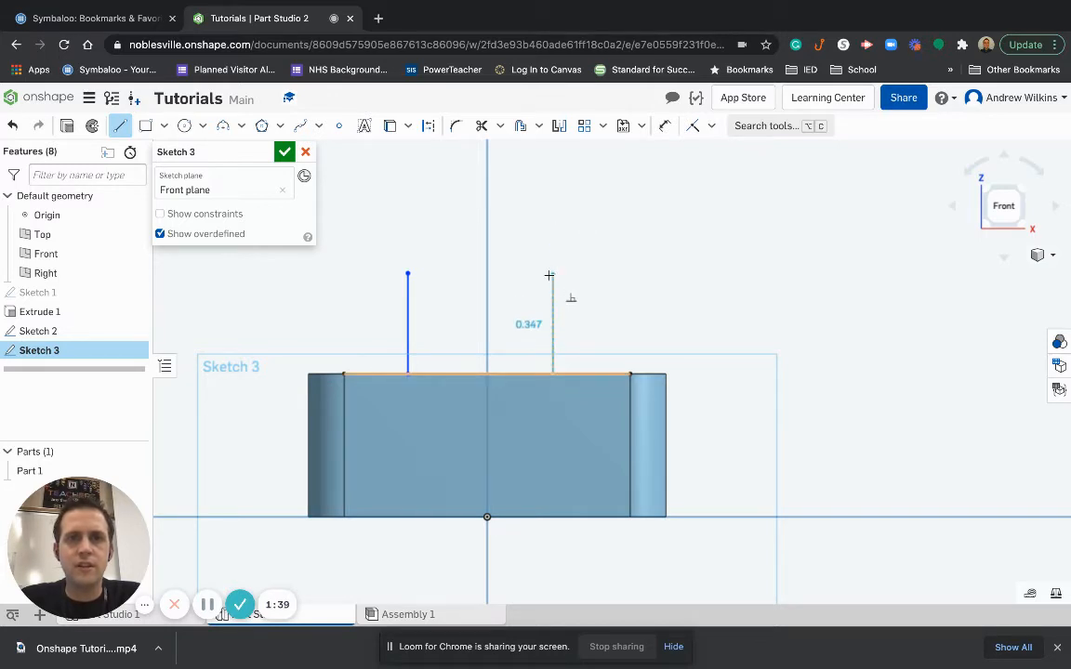
left_click(550, 275)
key("Escape")
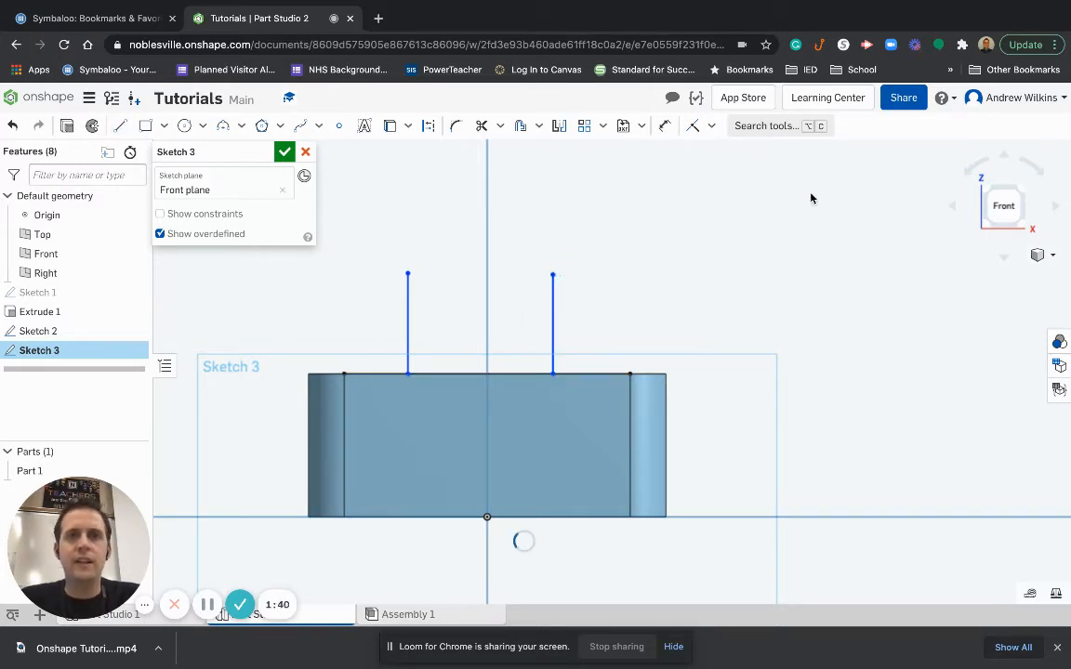
Join the upper ends of the two vertical lines with a tangent arc and finish the sketch.
left_click(241, 127)
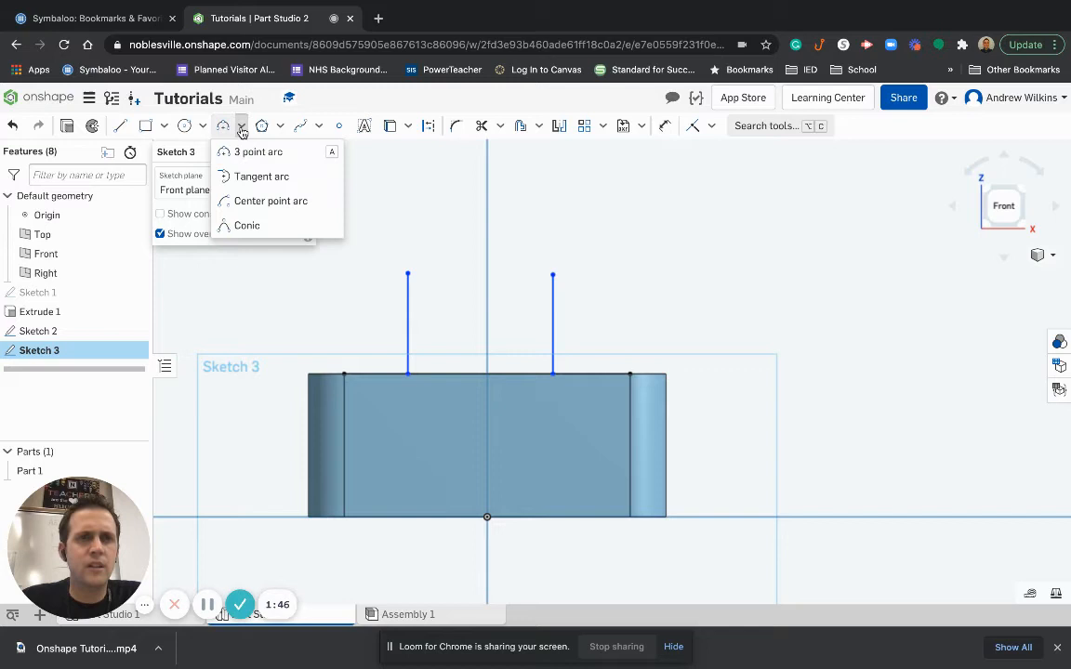
left_click(247, 176)
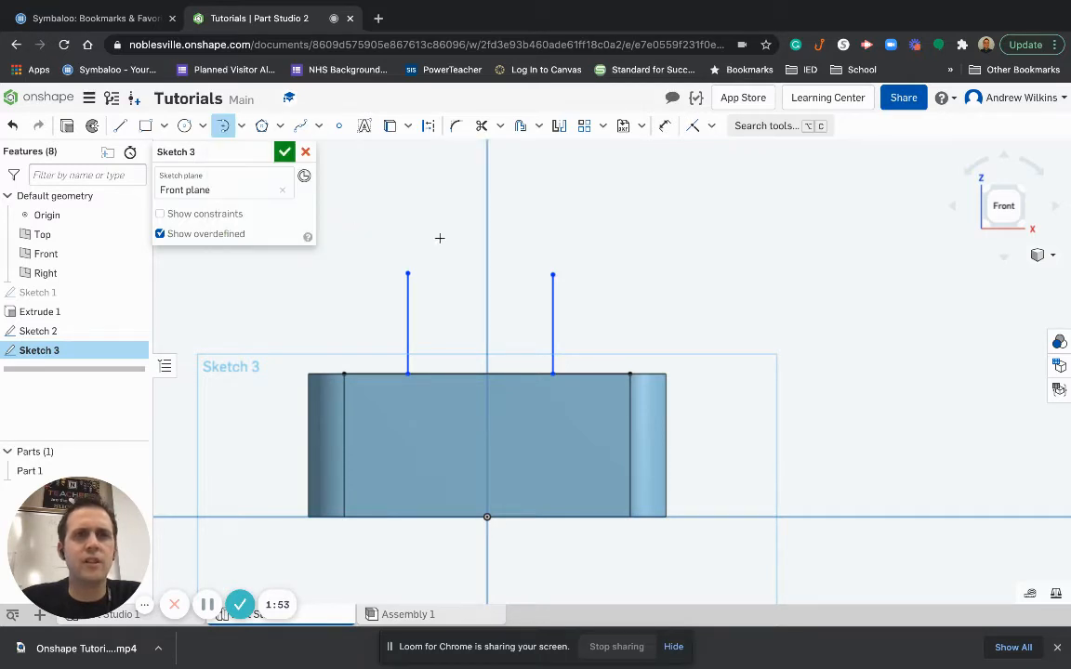
left_click(409, 275)
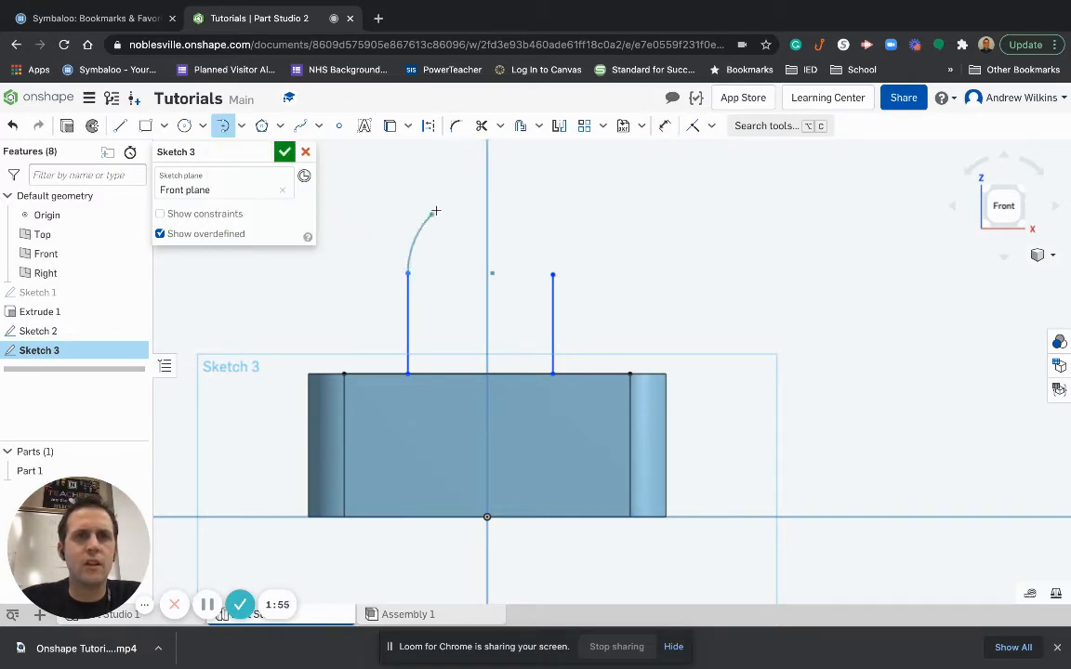
left_click(553, 277)
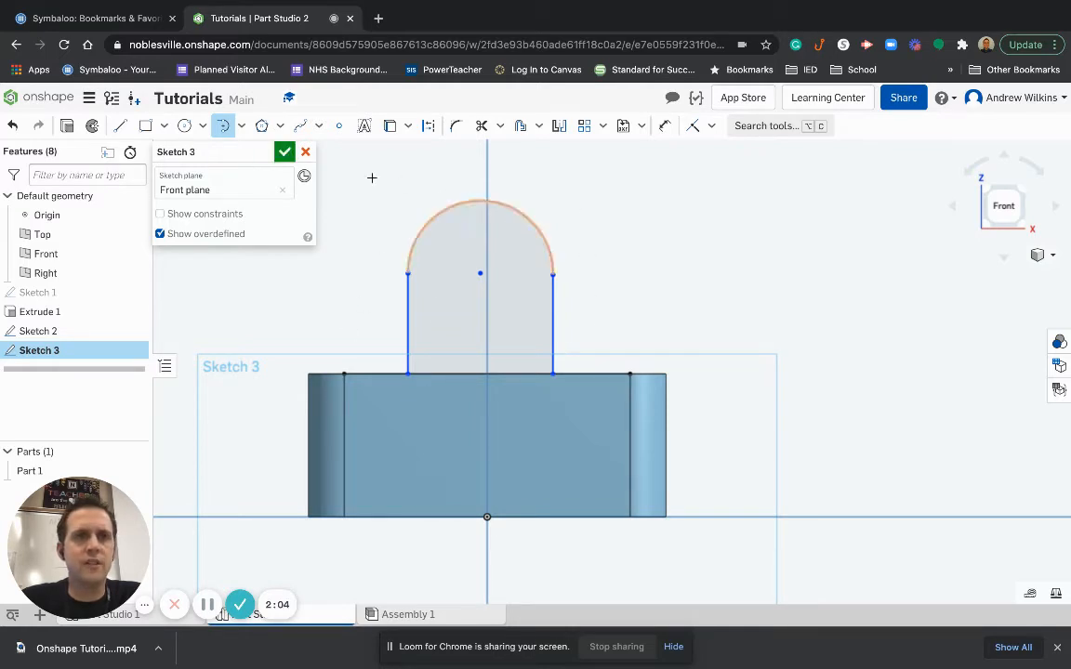
left_click(284, 153)
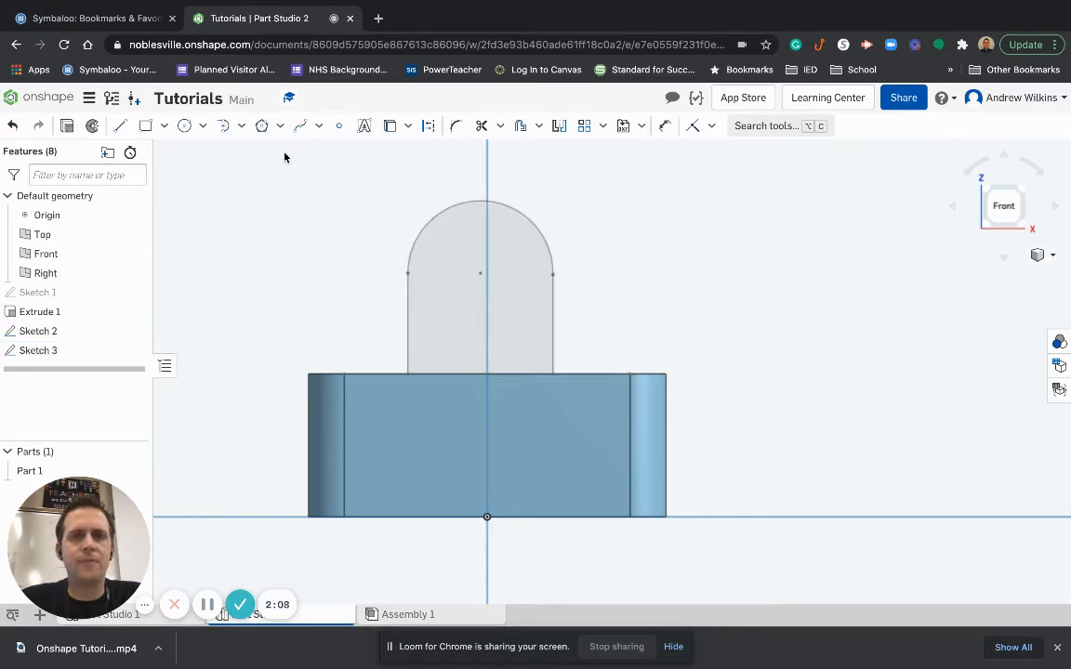
Start a new sketch on the block's top face and view that face straight on.
mouse_move(665, 242)
right_mouse_down()
mouse_move(651, 261)
mouse_move(656, 286)
right_mouse_up()
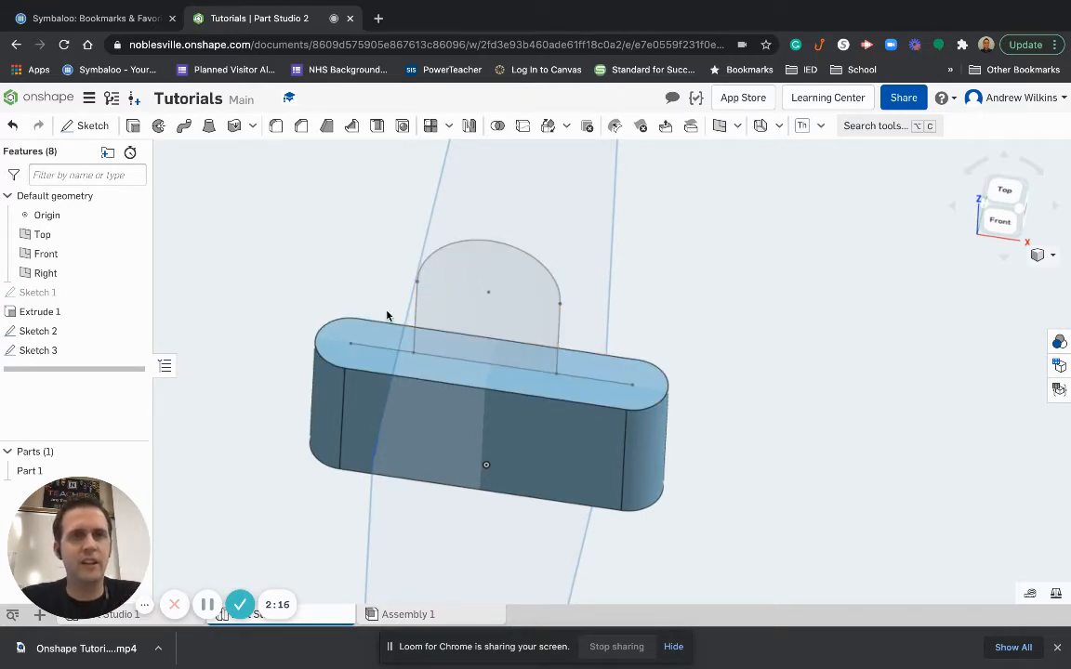
left_click(92, 127)
left_click(384, 367)
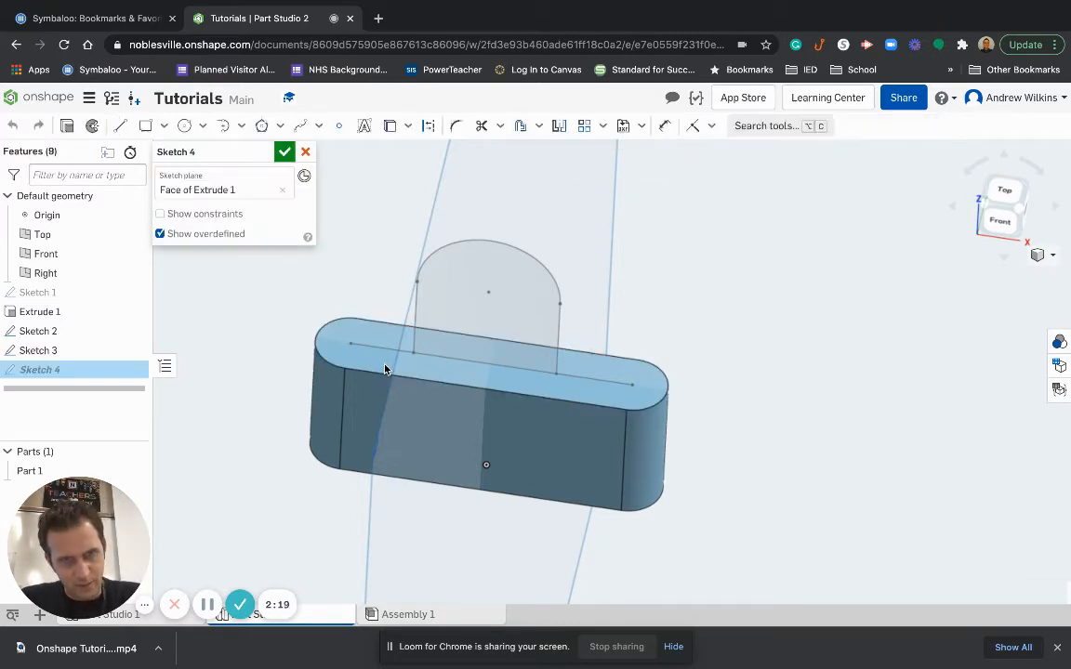
left_click(386, 367)
right_click(387, 368)
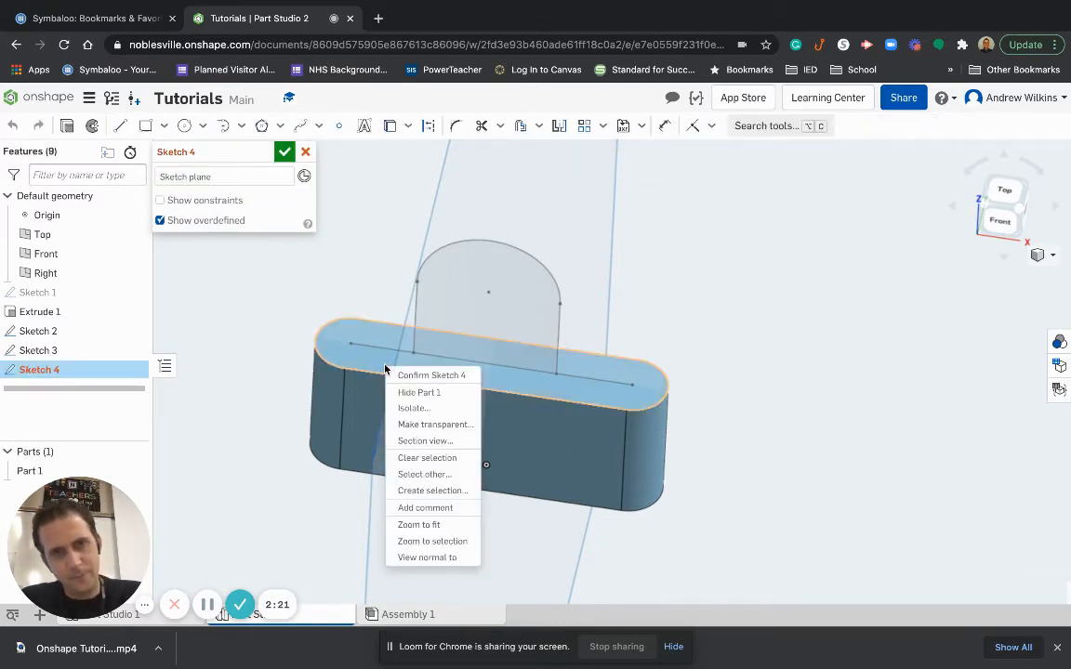
left_click(431, 558)
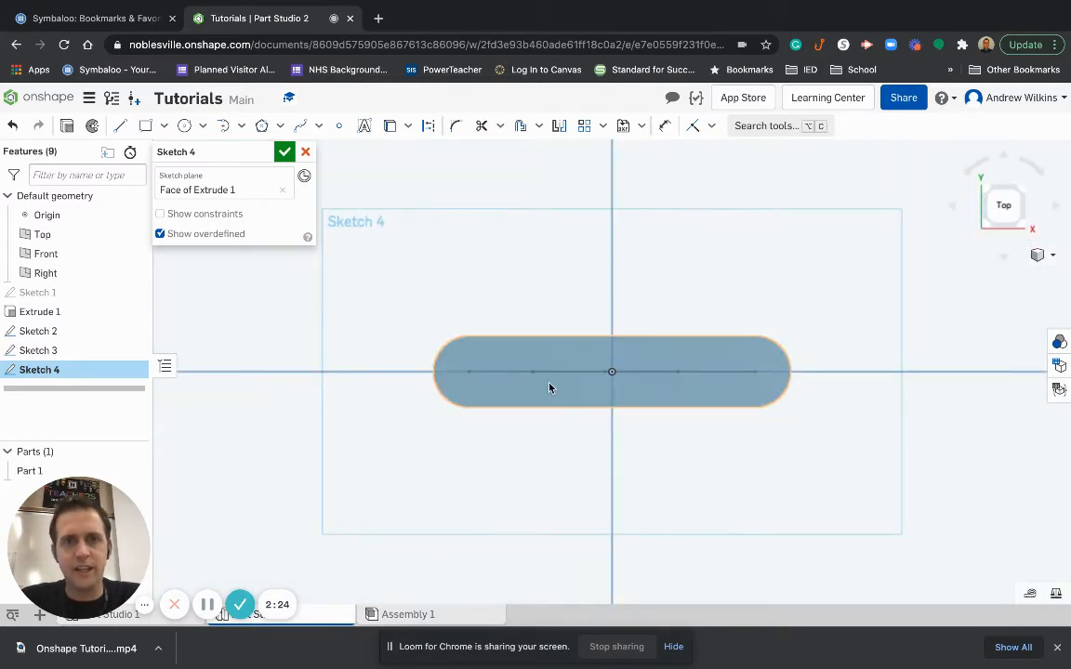
scroll(547, 382, "up", 5)
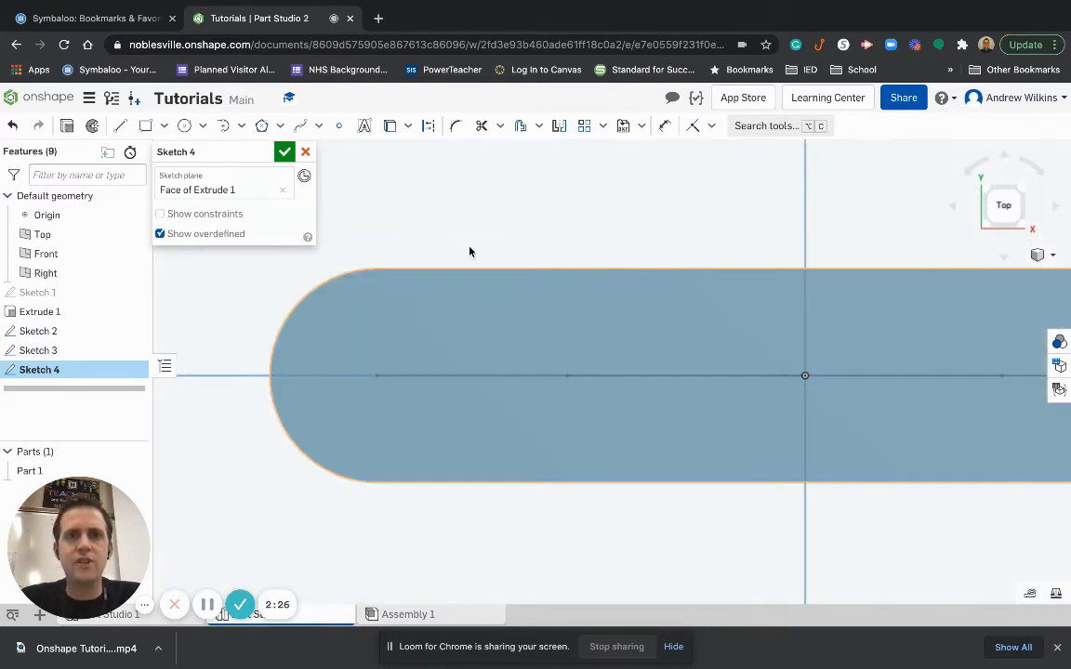
Sketch a small six-sided polygon on the top face, centred on the lower end of the arch path's left line.
left_click(120, 125)
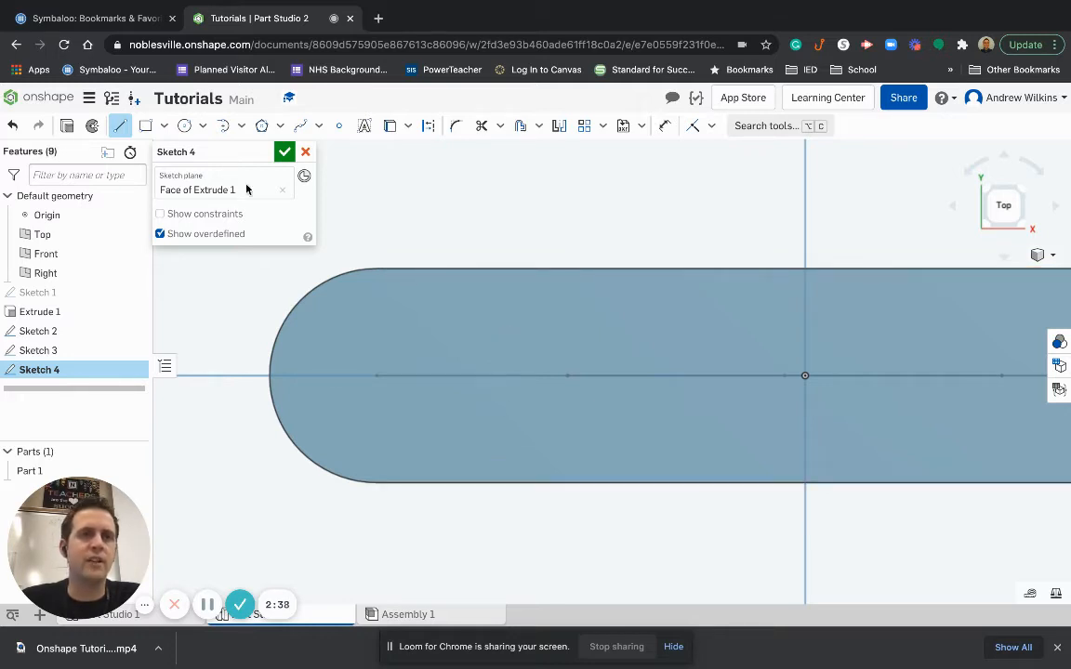
left_click(264, 127)
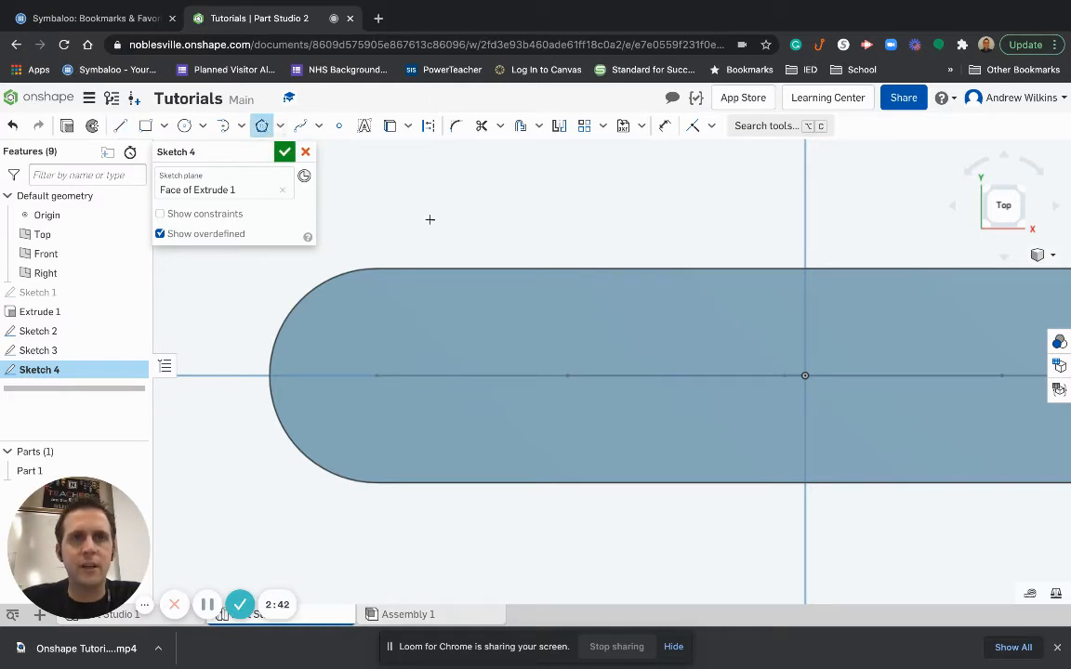
left_click(587, 361)
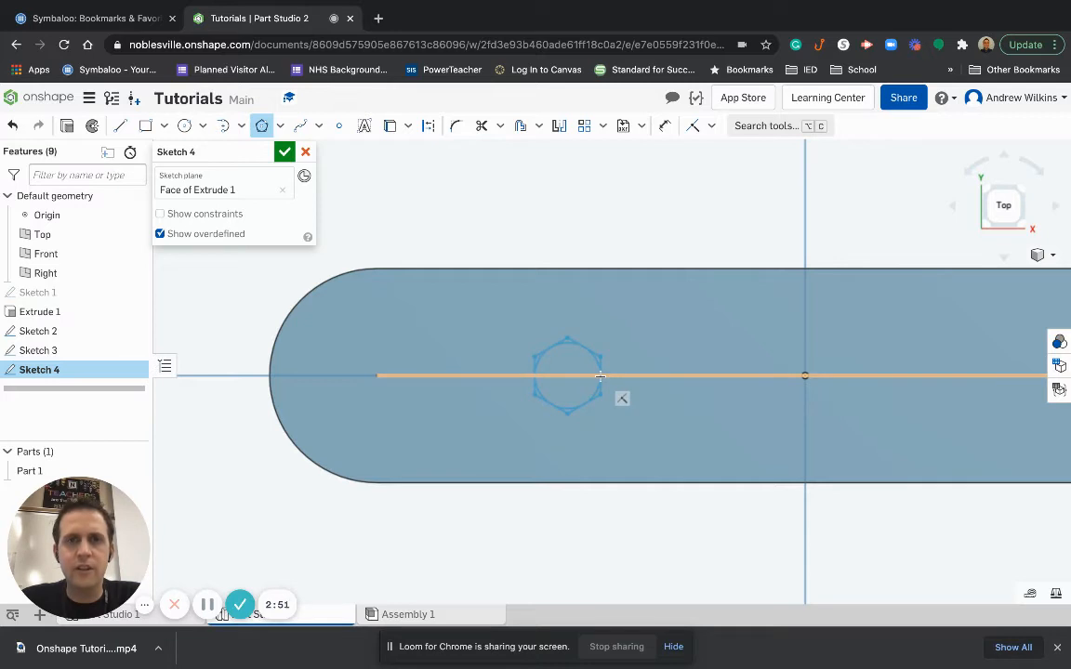
left_click(600, 375)
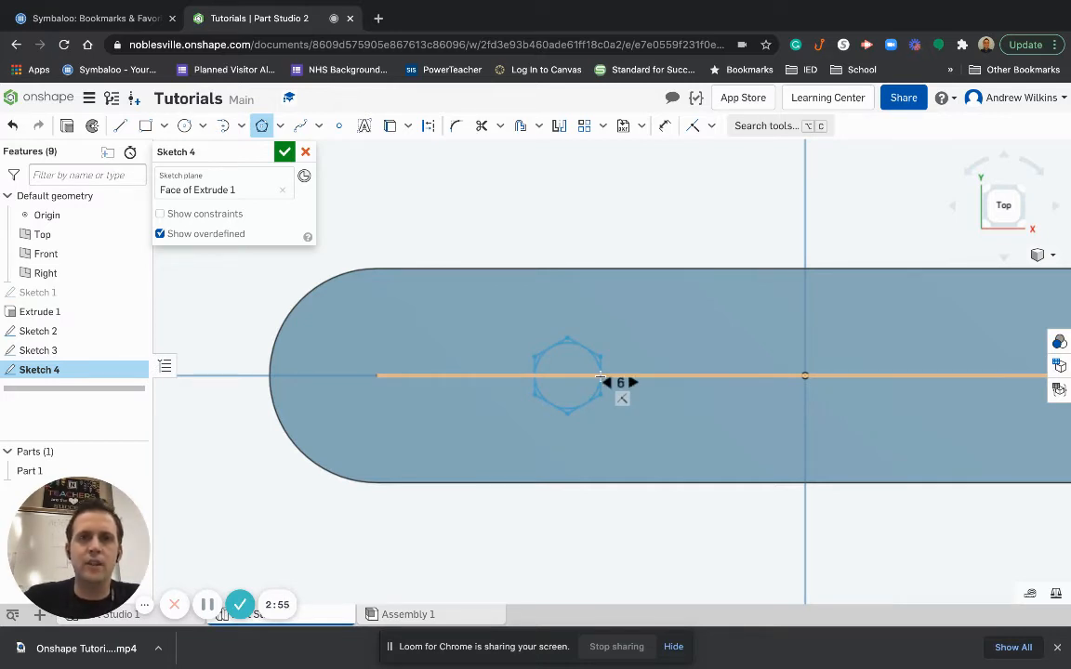
left_click(600, 376)
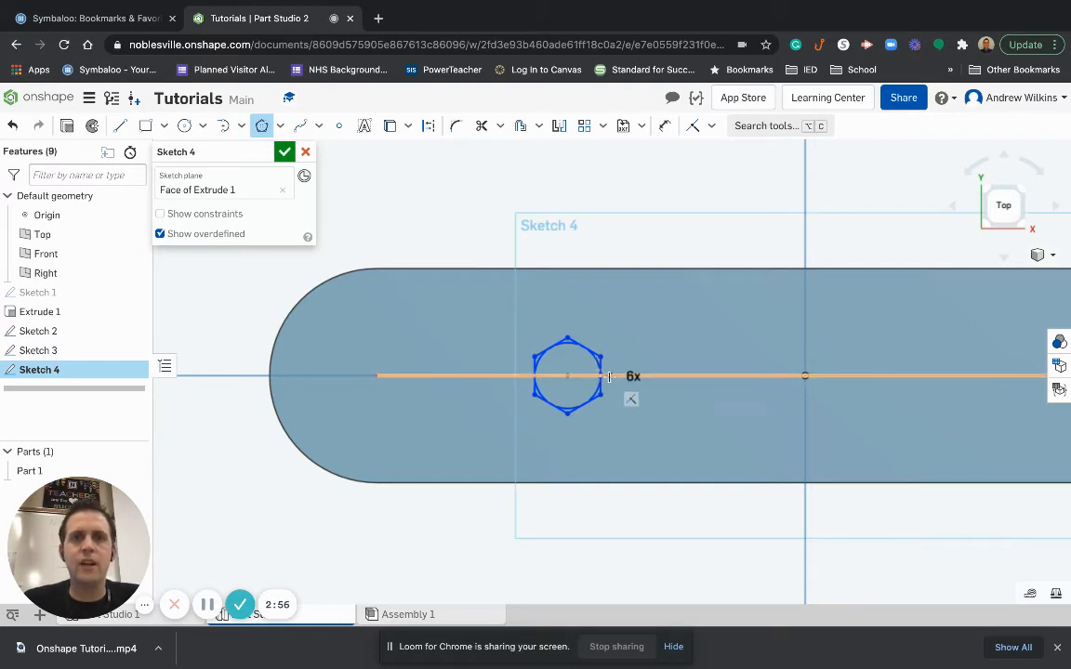
Finish the hexagon sketch and tilt the view so the profile and the whole arch path show together.
left_click(284, 152)
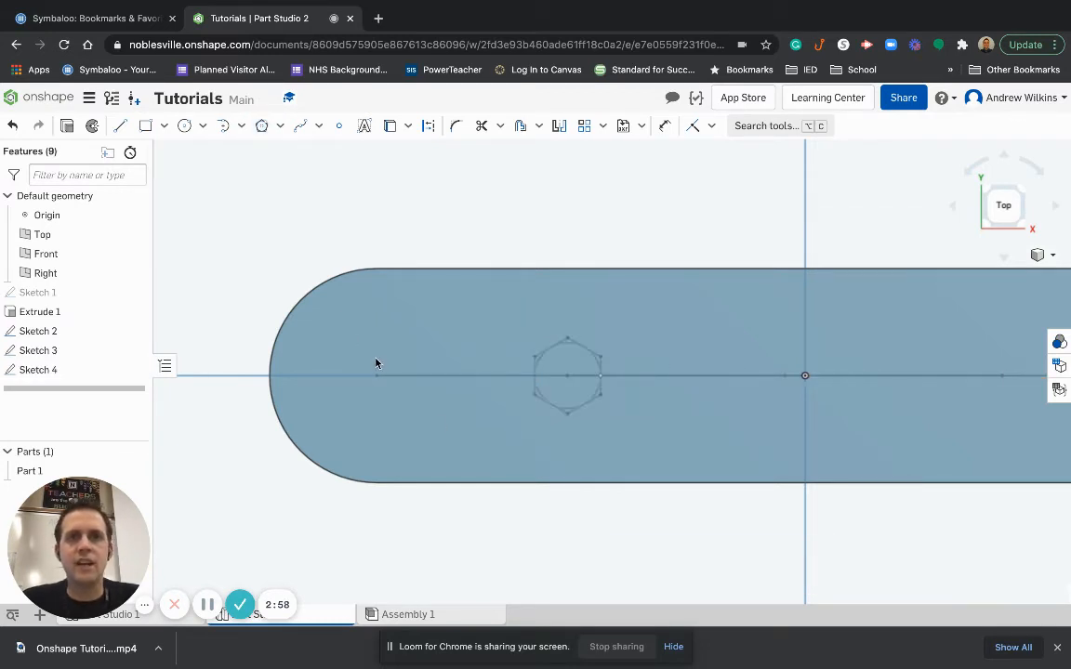
right_click_drag(442, 431, 444, 393)
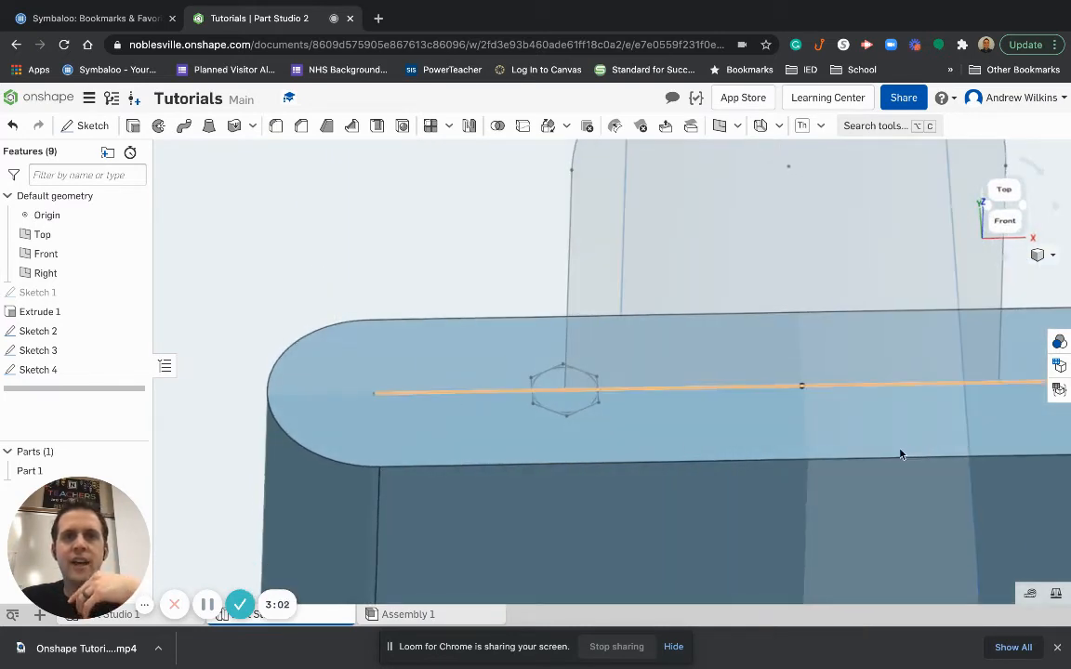
middle_click_drag(833, 432, 605, 466)
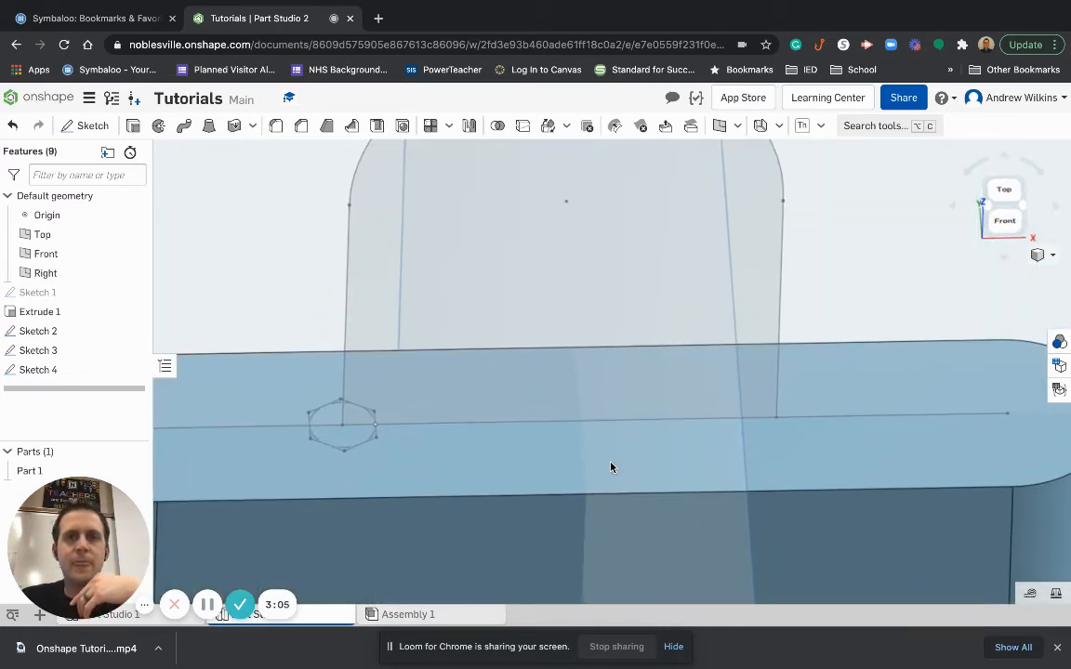
scroll(613, 467, "down", 5)
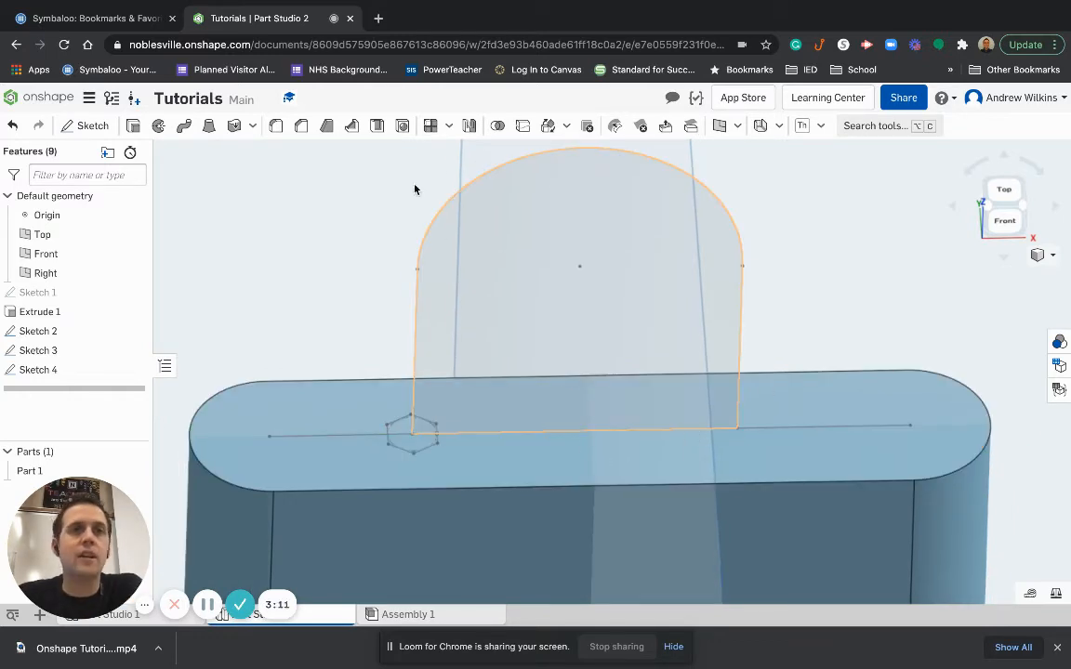
Sweep the hexagon profile along the arch path's left line, arc and right line, adding the handle to the block.
left_click(184, 128)
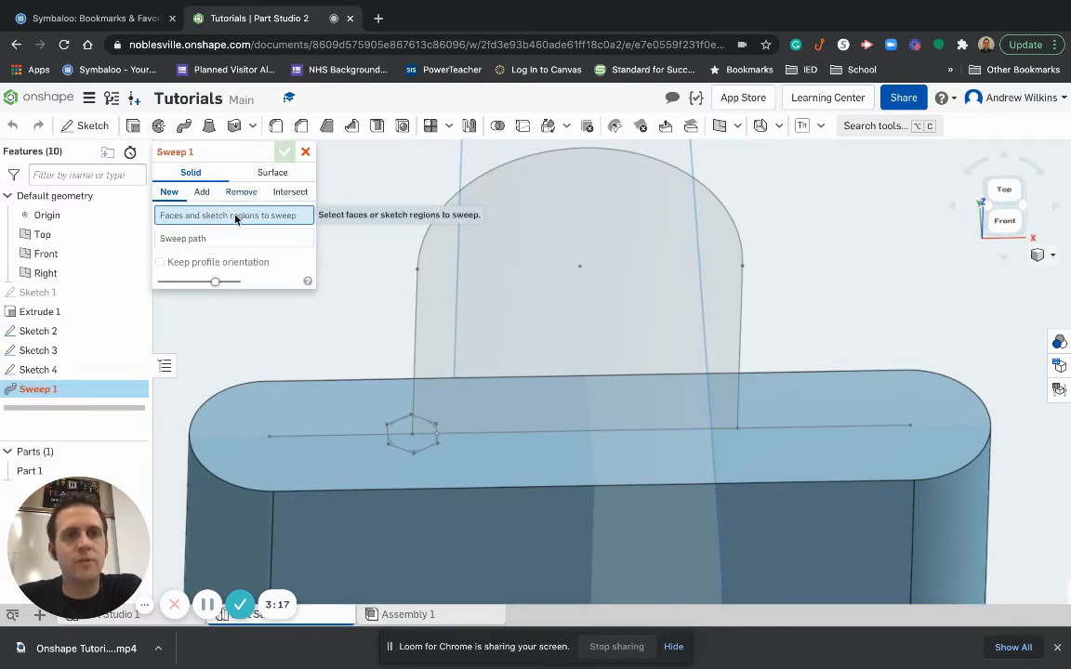
left_click(419, 446)
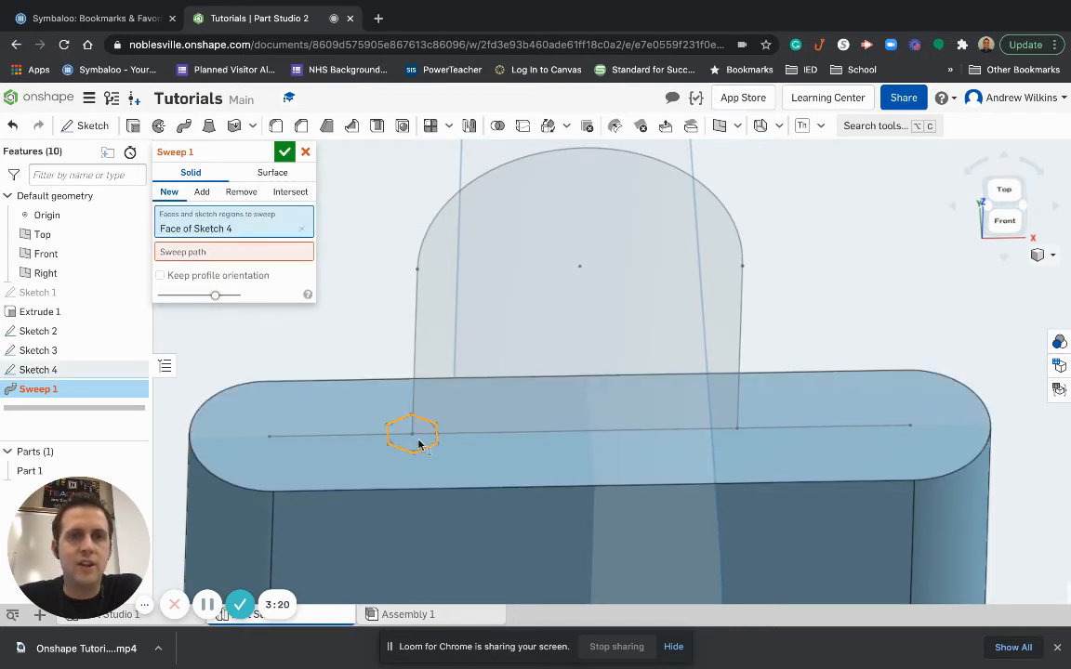
left_click(220, 252)
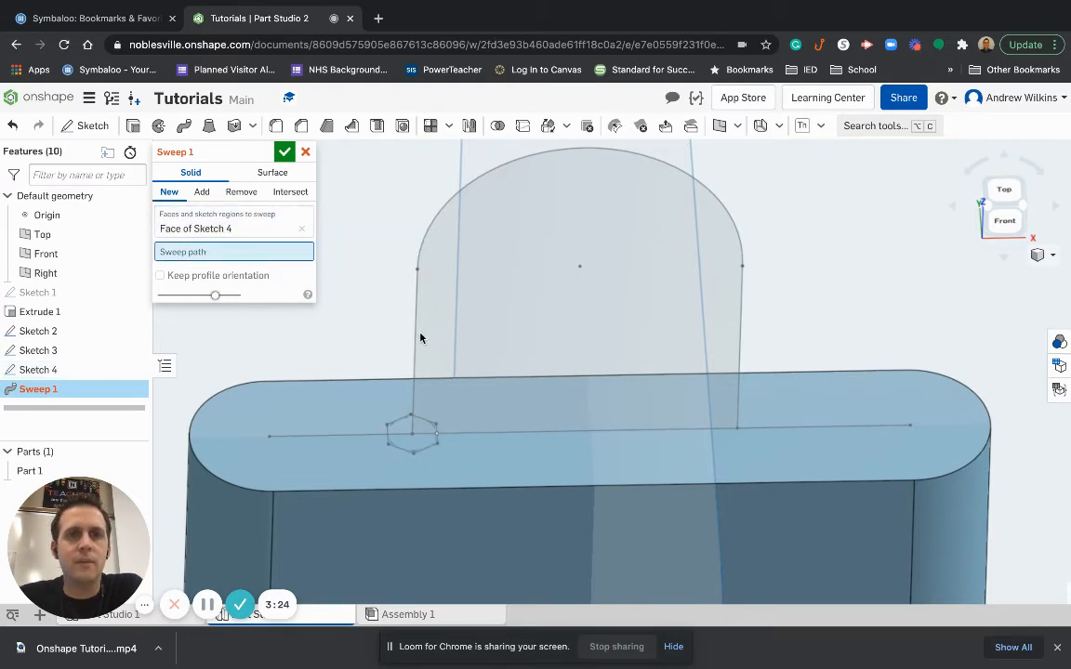
left_click(418, 284)
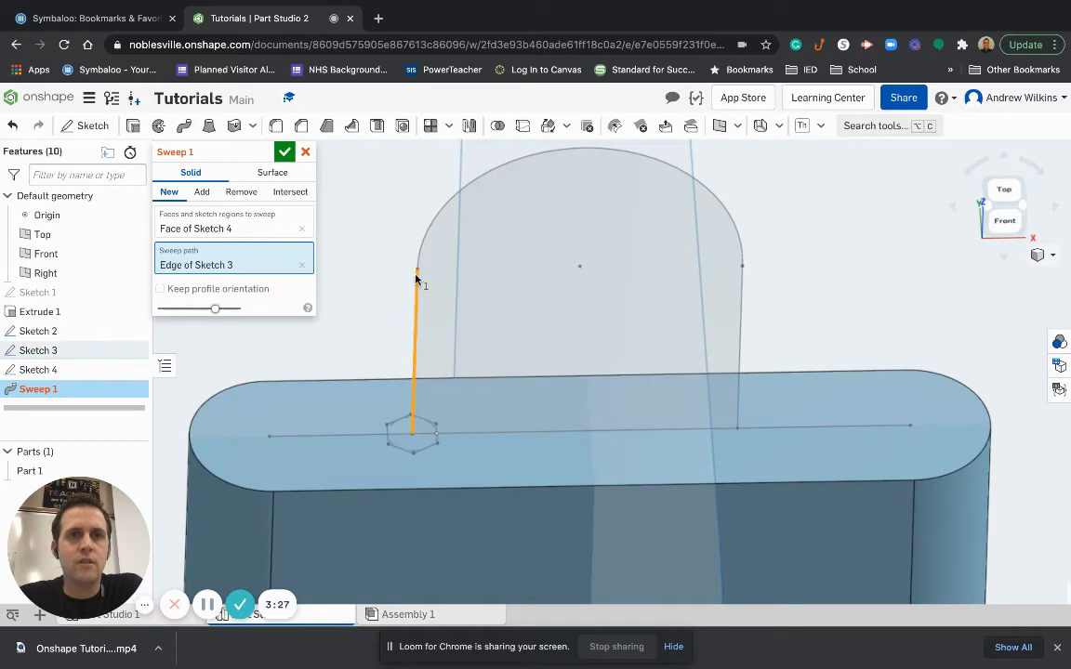
left_click(435, 220)
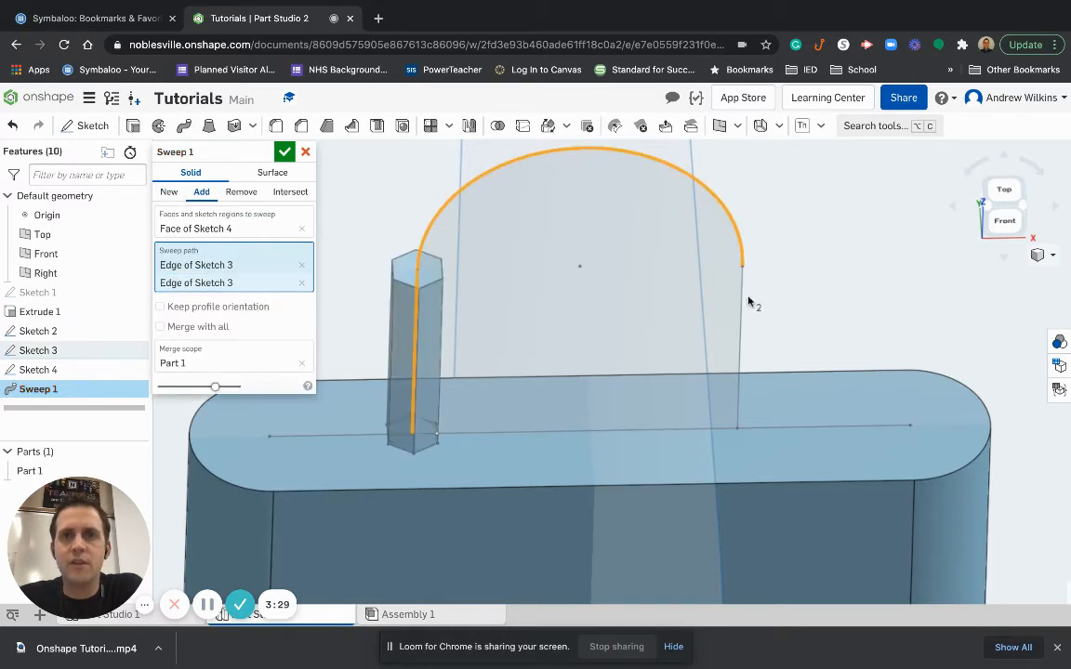
left_click(742, 341)
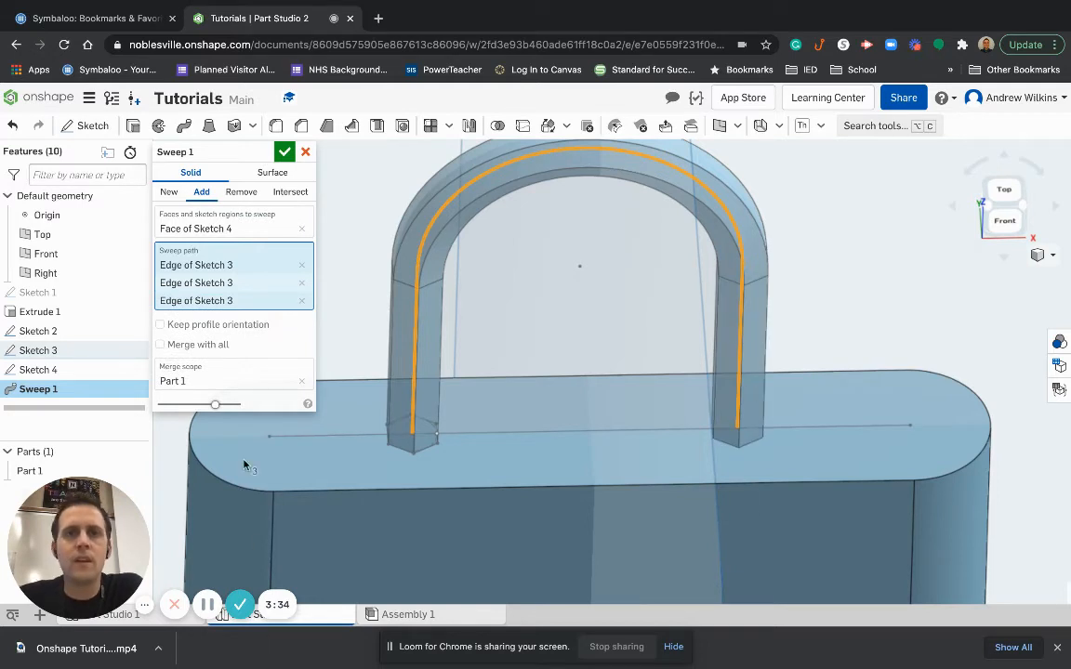
left_click(284, 152)
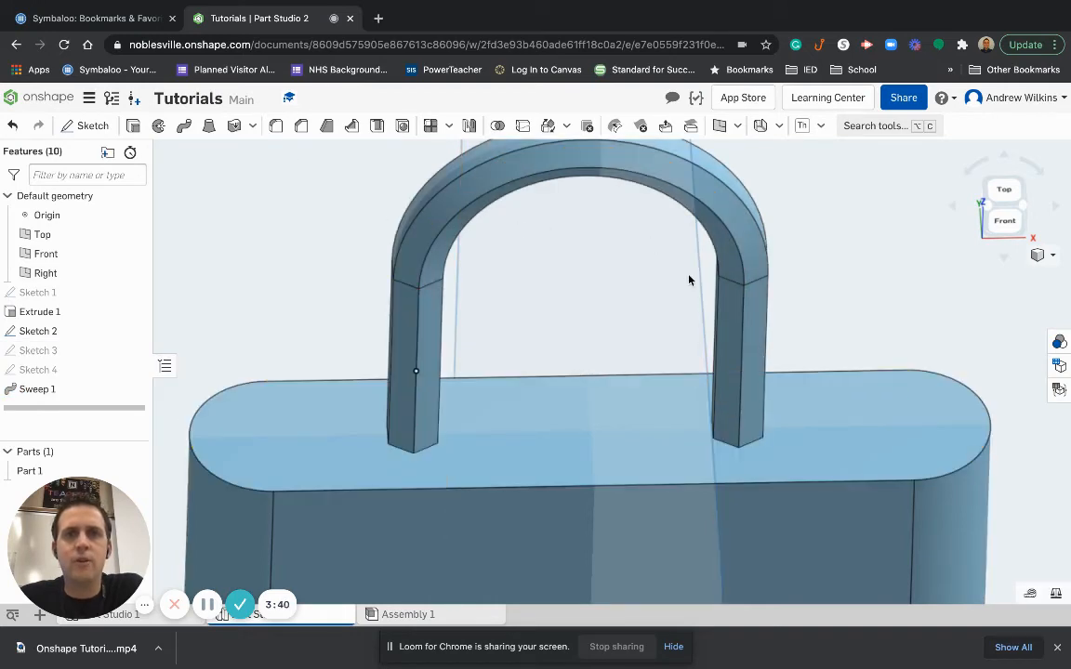
Reopen the hexagon profile sketch for editing and view its plane straight on.
double_click(27, 376)
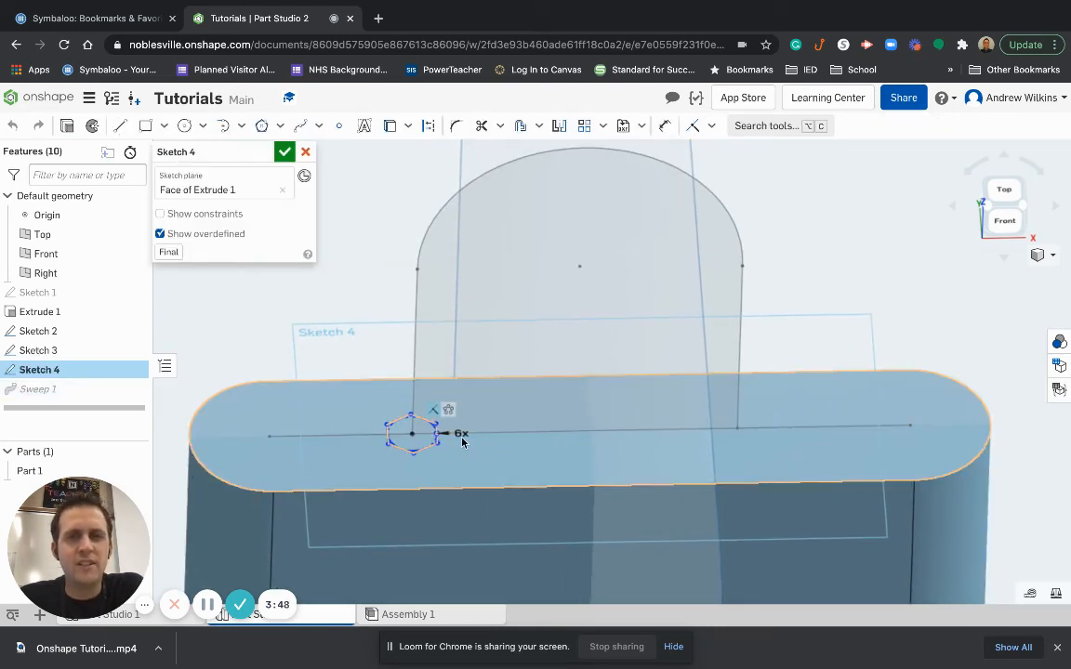
scroll(437, 435, "up", 3)
scroll(437, 445, "up", 3)
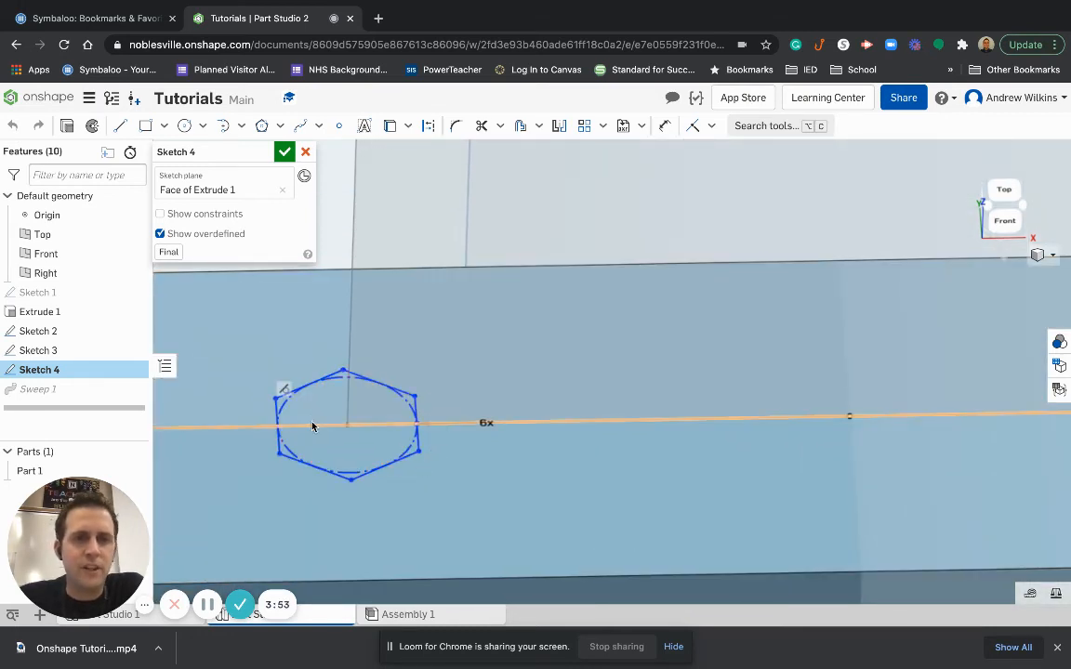
right_click_drag(522, 492, 532, 511)
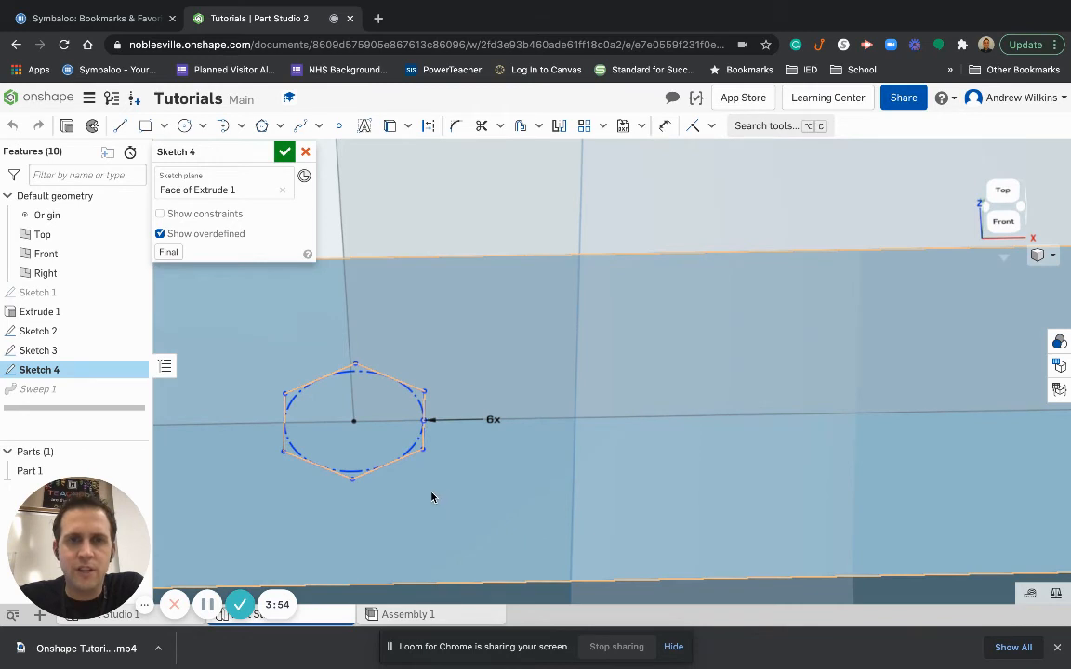
right_click(431, 498)
left_click(493, 486)
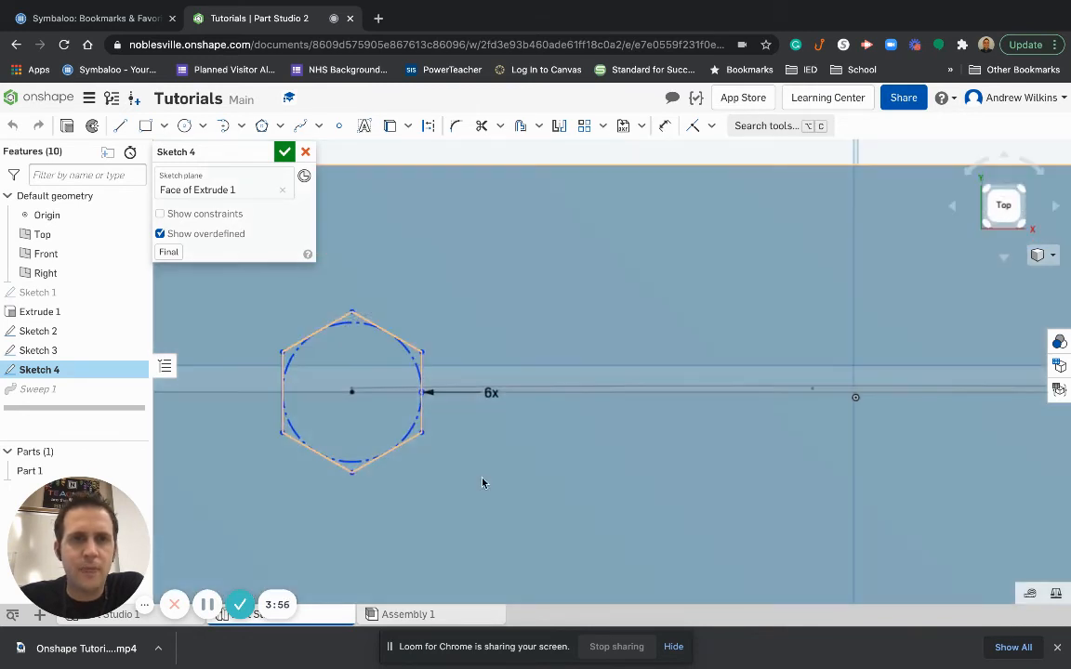
Resize the hexagon slightly about its centre by moving its left side.
left_click(423, 394)
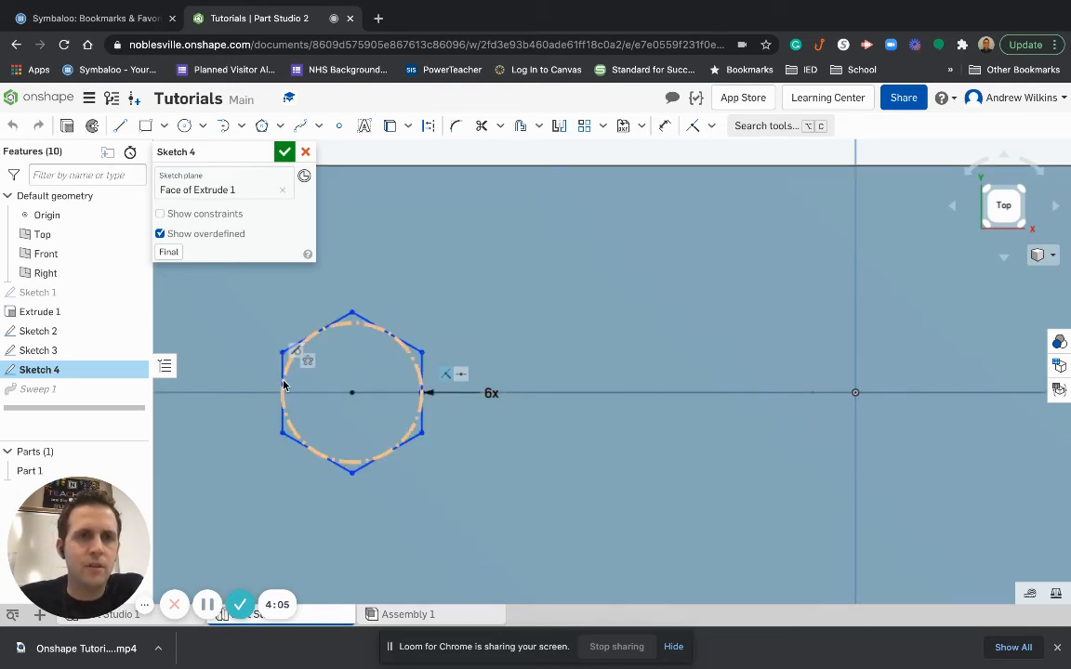
mouse_move(288, 386)
left_mouse_down()
mouse_move(306, 382)
mouse_move(283, 389)
mouse_move(284, 375)
left_mouse_up()
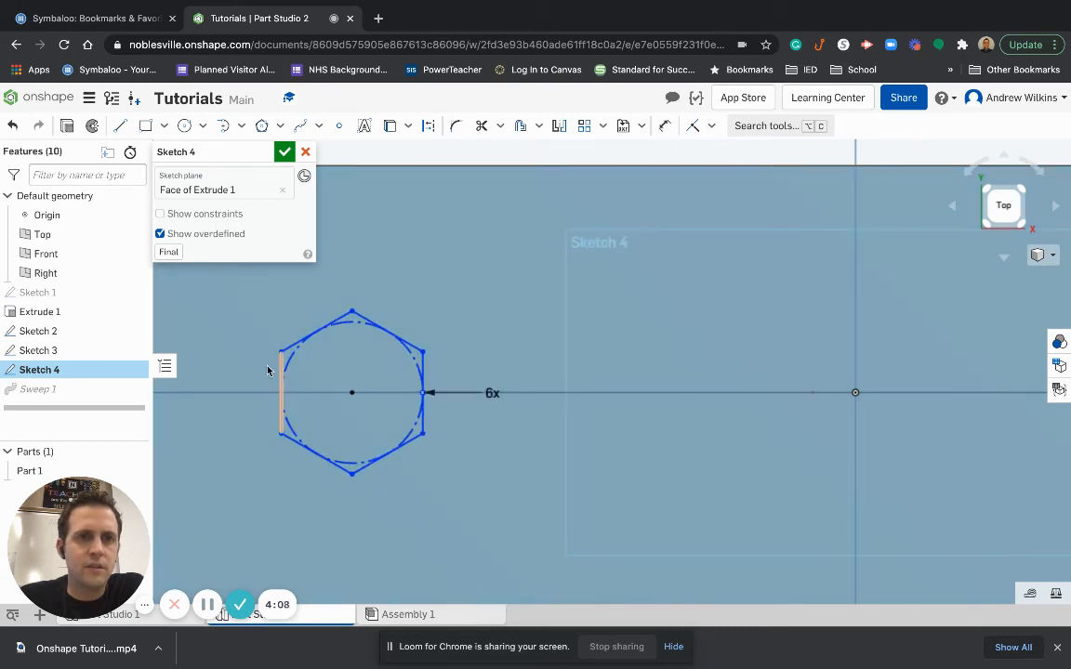
mouse_move(291, 368)
left_mouse_down()
mouse_move(306, 368)
mouse_move(290, 373)
left_mouse_up()
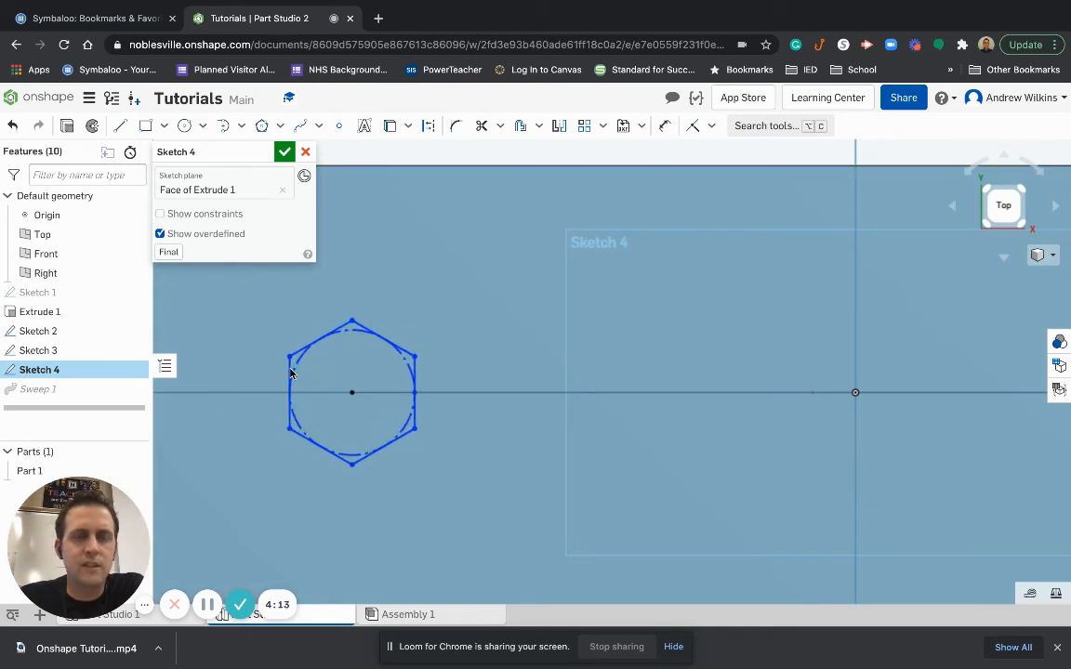
Delete the coincident constraint at the hexagon's centre, then enlarge the hexagon and shift it toward the origin.
left_click(349, 397)
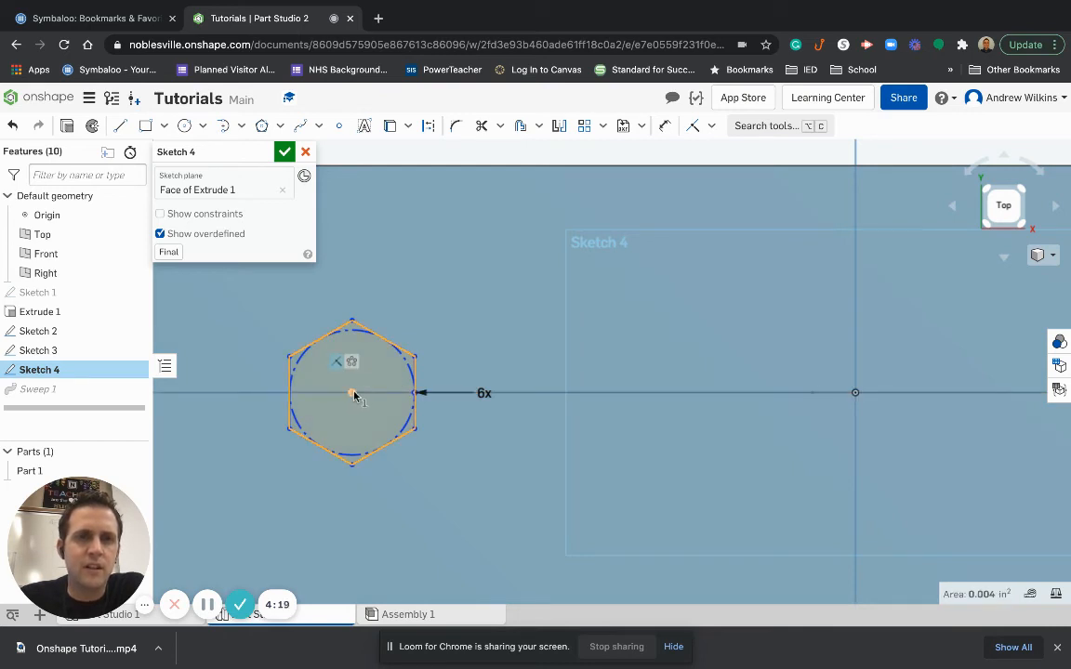
right_click(337, 365)
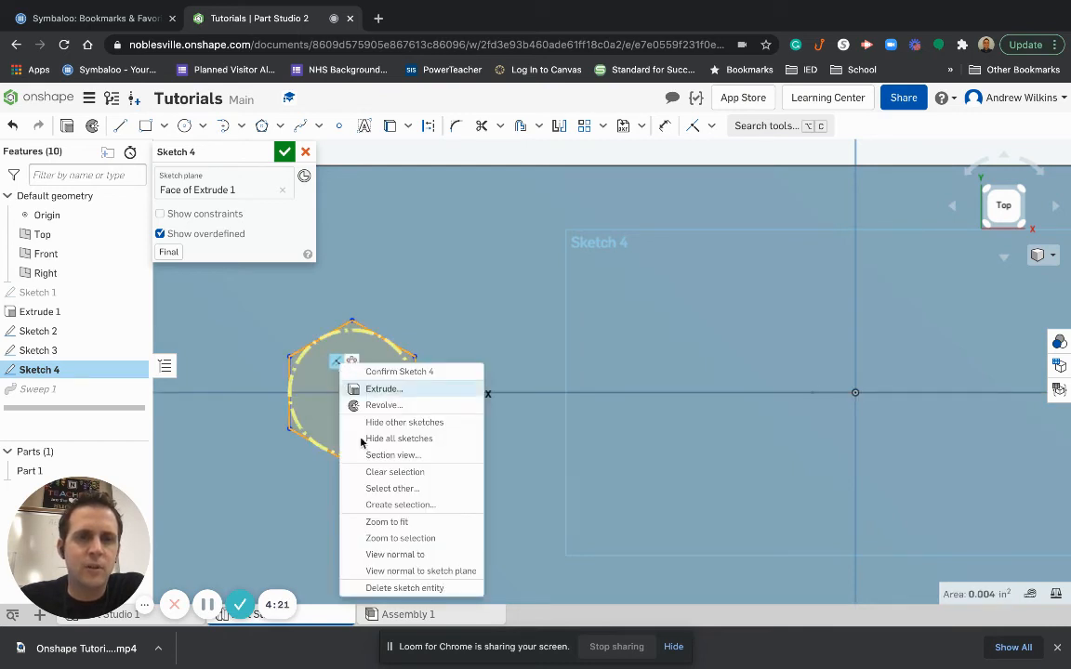
left_click(403, 588)
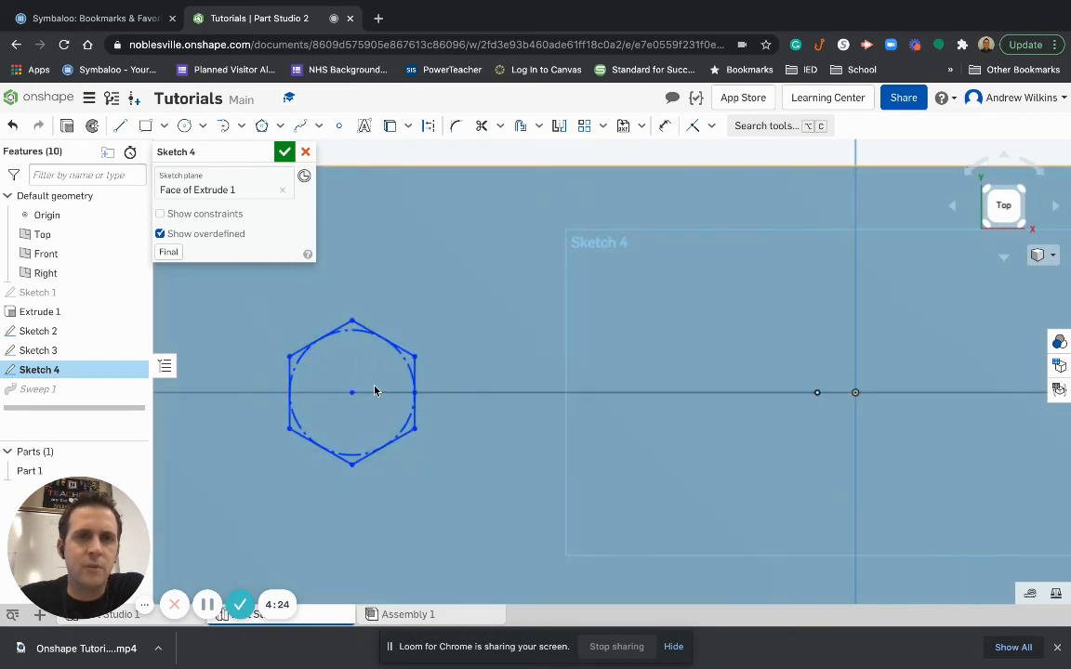
left_click_drag(354, 394, 435, 393)
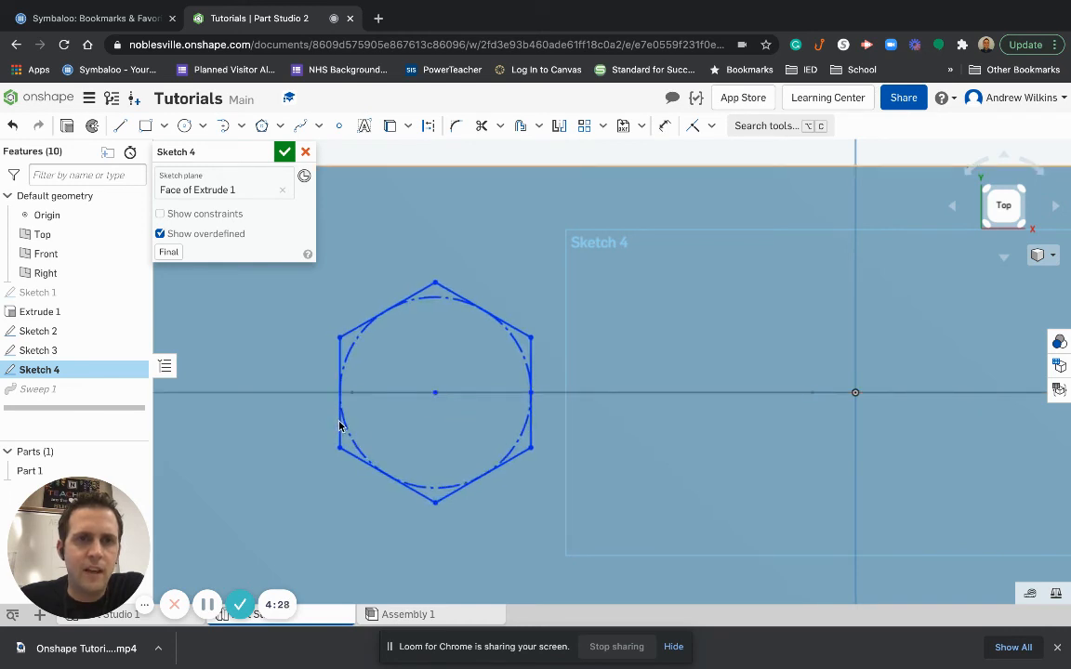
left_click_drag(341, 422, 373, 355)
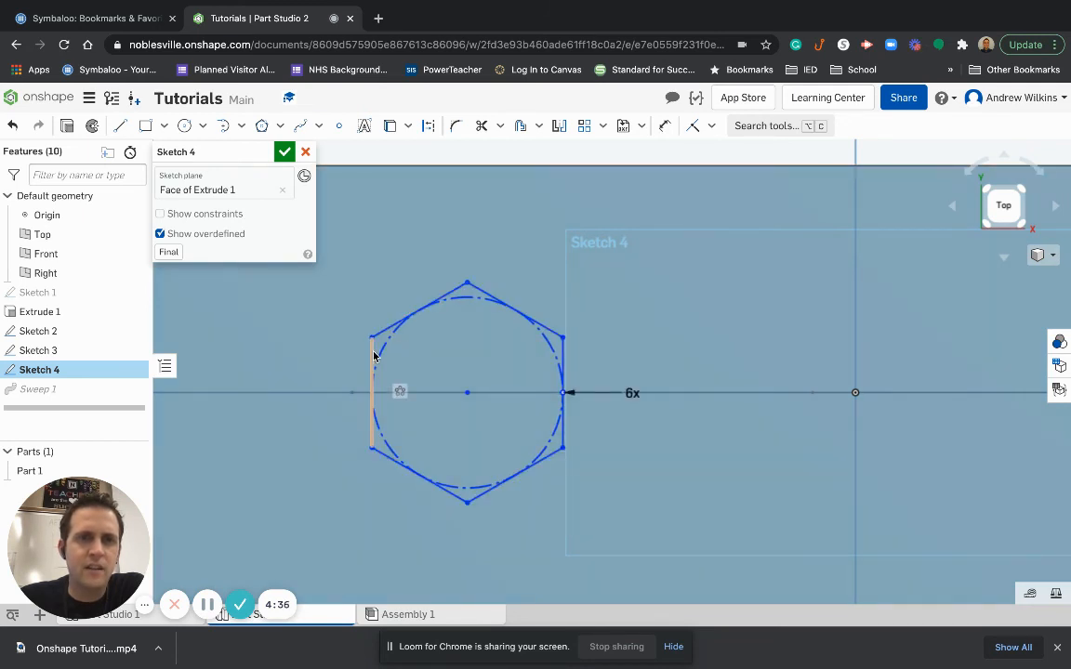
Make the hexagon's left side coincident with the lower end of the path's left line and finish the sketch.
left_click(351, 393)
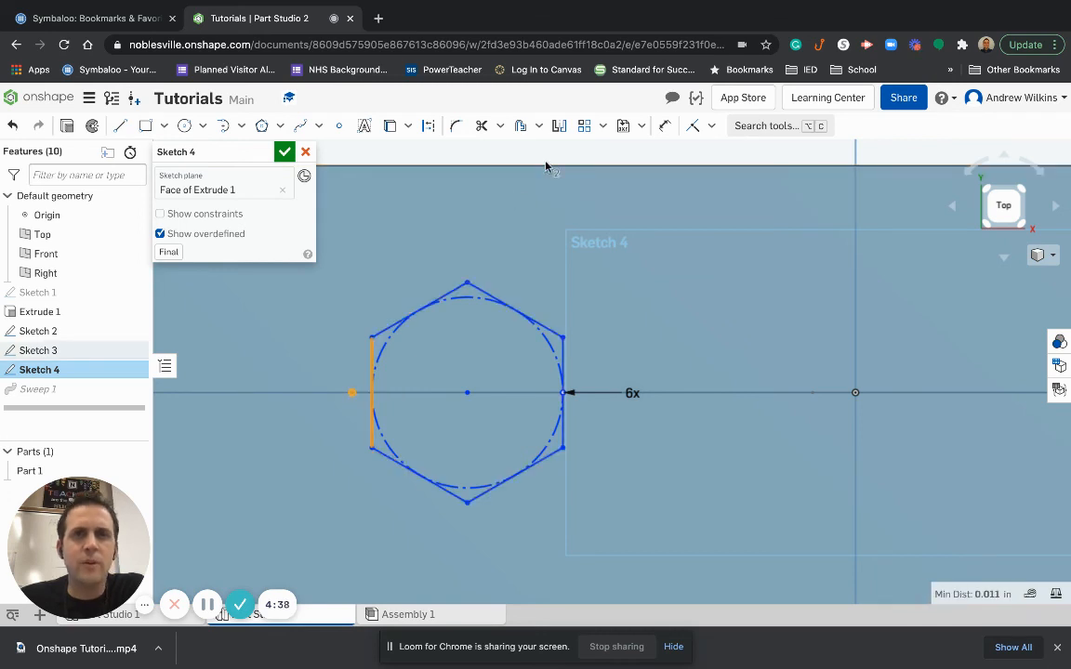
left_click(694, 127)
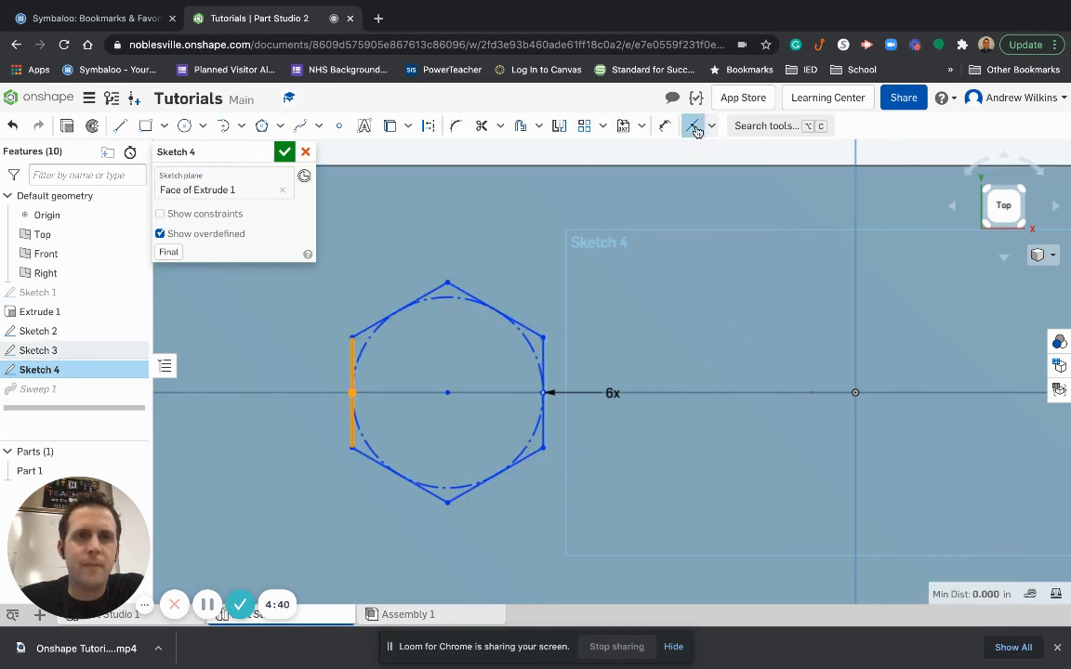
left_click(287, 154)
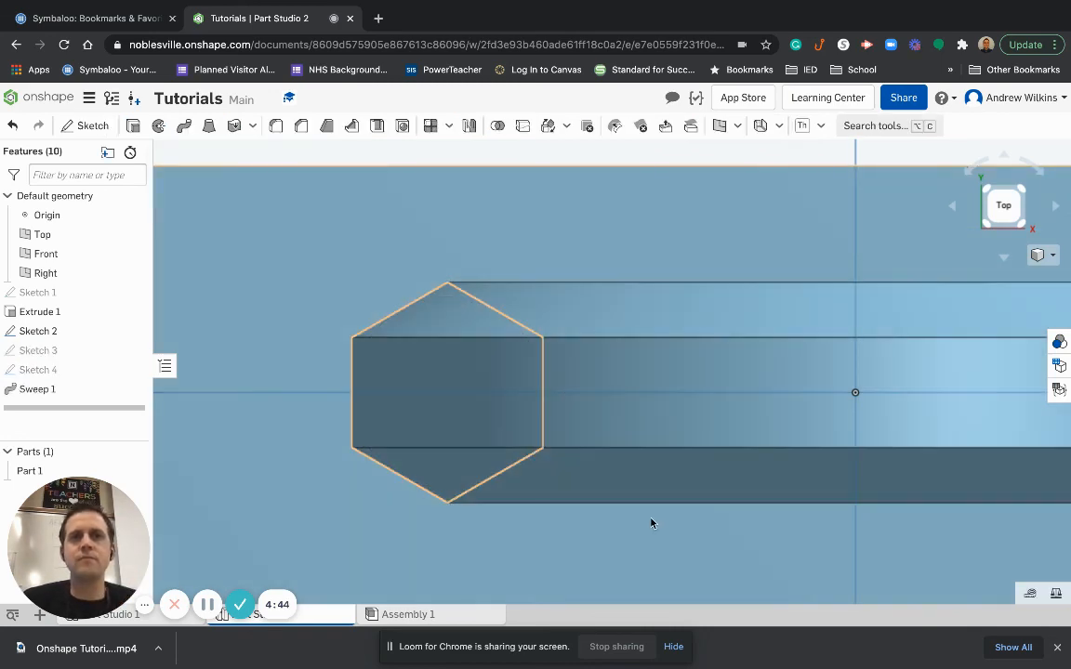
Show Sketch 3 and select its arch region to examine how the path lies relative to the swept handle.
scroll(651, 523, "up", 5)
scroll(649, 524, "down", 8)
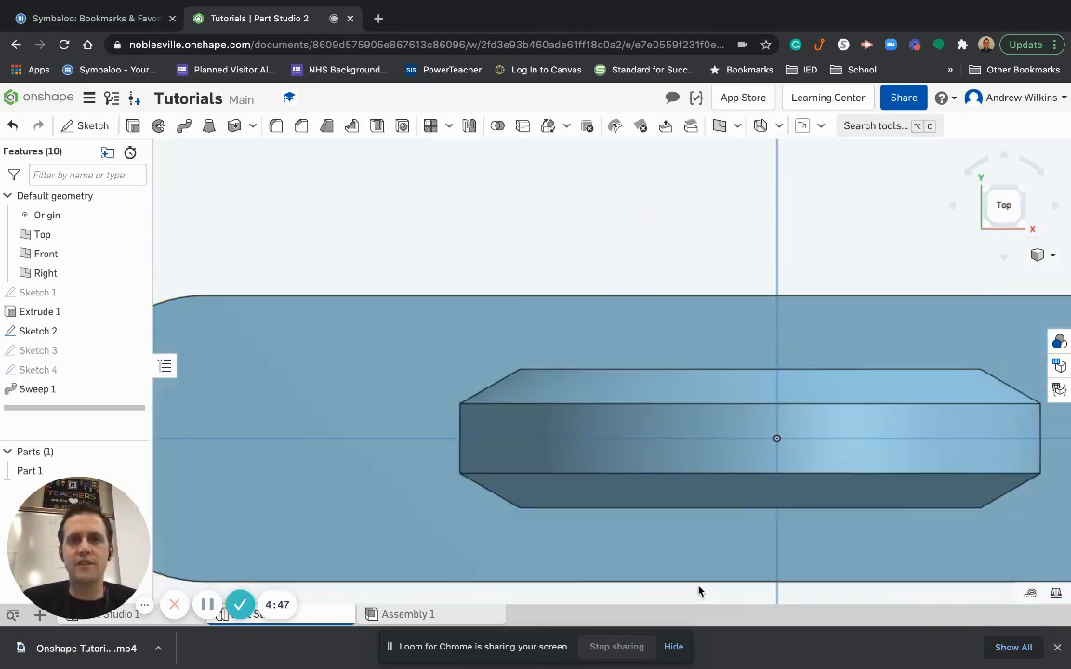
right_click_drag(699, 592, 706, 531)
middle_click_drag(708, 541, 609, 483)
scroll(694, 450, "up", 3)
scroll(694, 450, "down", 5)
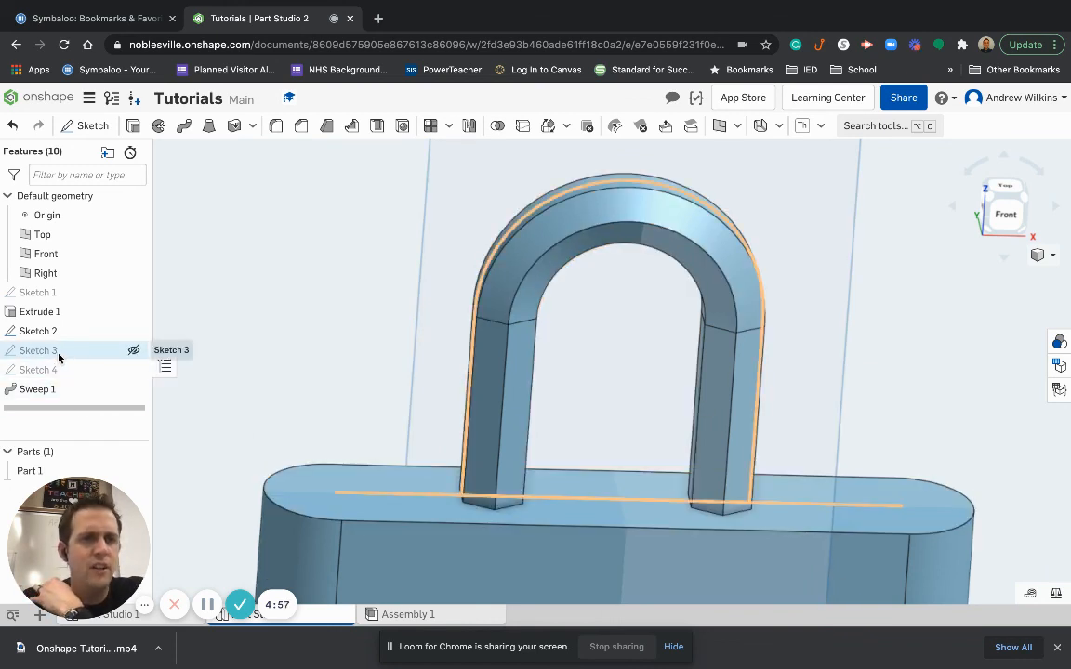
left_click(134, 350)
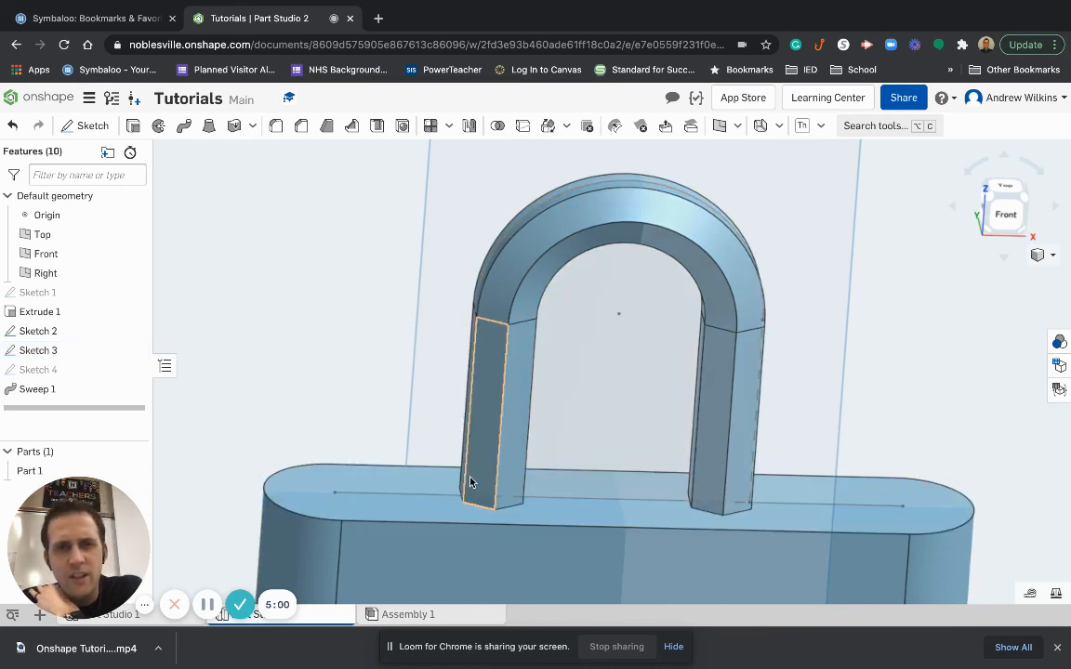
left_click(626, 385)
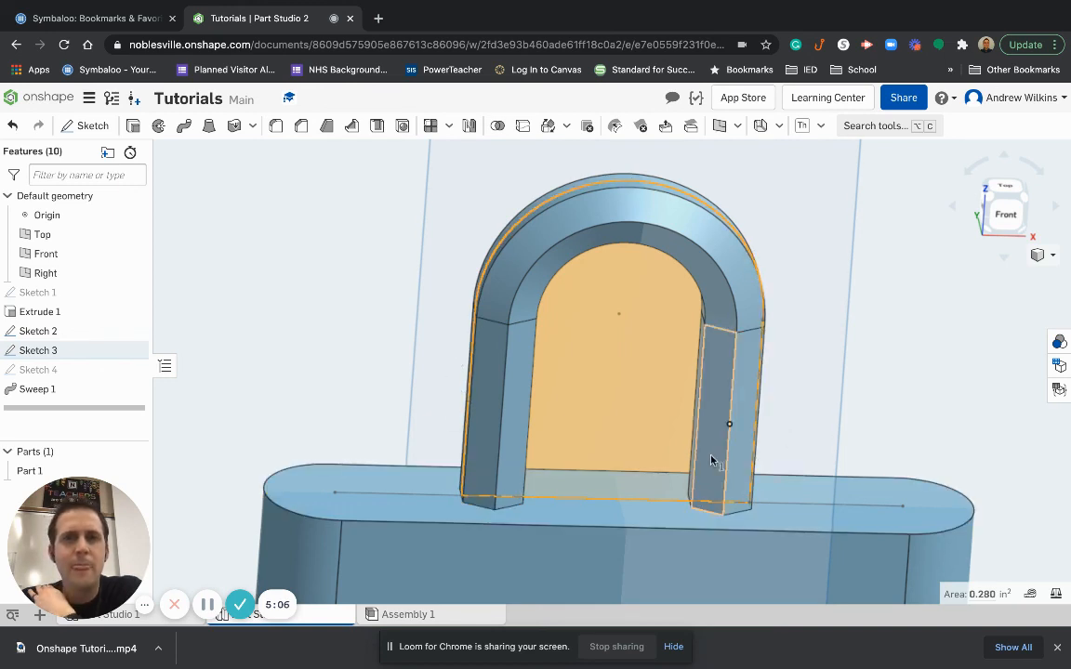
scroll(574, 450, "down", 6)
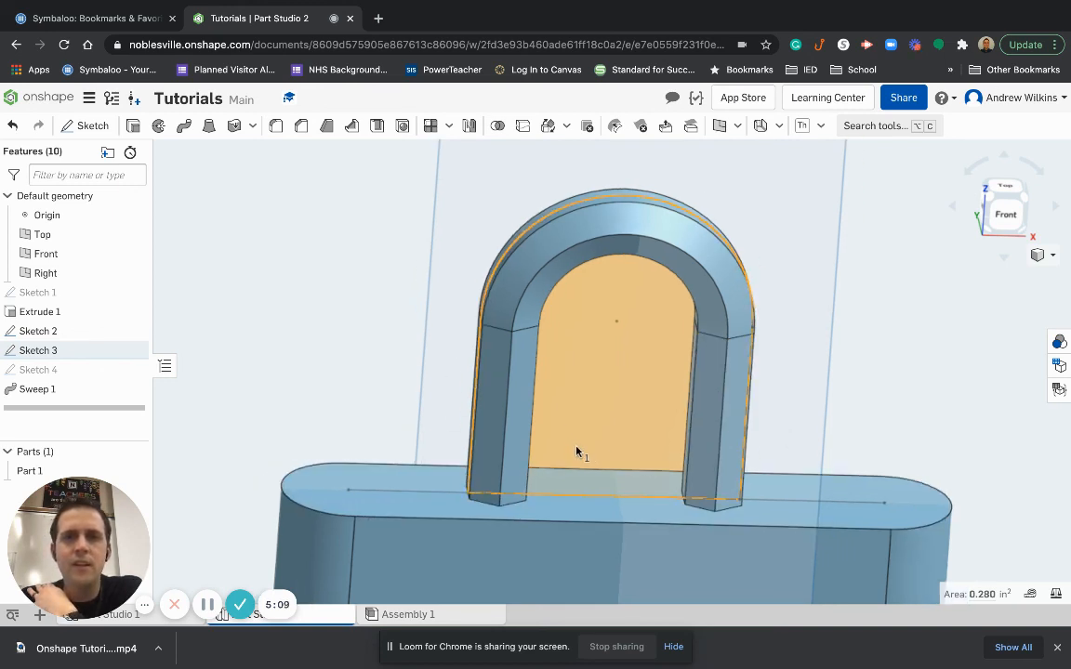